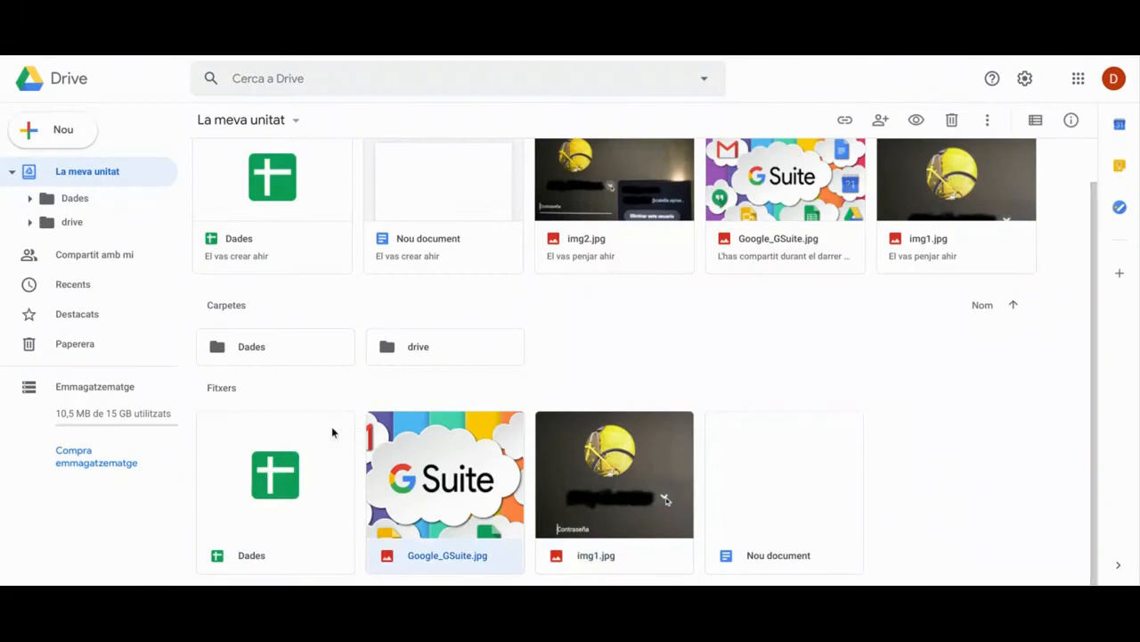
{"action": "mouse_move", "coordinate": [307, 433]}
{"action": "left_mouse_down"}
{"action": "mouse_move", "coordinate": [327, 414]}
{"action": "mouse_move", "coordinate": [334, 372]}
{"action": "mouse_move", "coordinate": [325, 359]}
{"action": "mouse_move", "coordinate": [307, 422]}
{"action": "left_mouse_up"}
{"action": "left_click", "coordinate": [432, 441]}
{"action": "mouse_move", "coordinate": [432, 441]}
{"action": "left_mouse_down"}
{"action": "mouse_move", "coordinate": [461, 382]}
{"action": "mouse_move", "coordinate": [448, 354]}
{"action": "mouse_move", "coordinate": [462, 411]}
{"action": "mouse_move", "coordinate": [442, 450]}
{"action": "left_mouse_up"}
{"action": "left_click", "coordinate": [271, 355]}
{"action": "mouse_move", "coordinate": [257, 354]}
{"action": "left_mouse_down"}
{"action": "mouse_move", "coordinate": [357, 331]}
{"action": "mouse_move", "coordinate": [395, 354]}
{"action": "mouse_move", "coordinate": [270, 339]}
{"action": "left_mouse_up"}
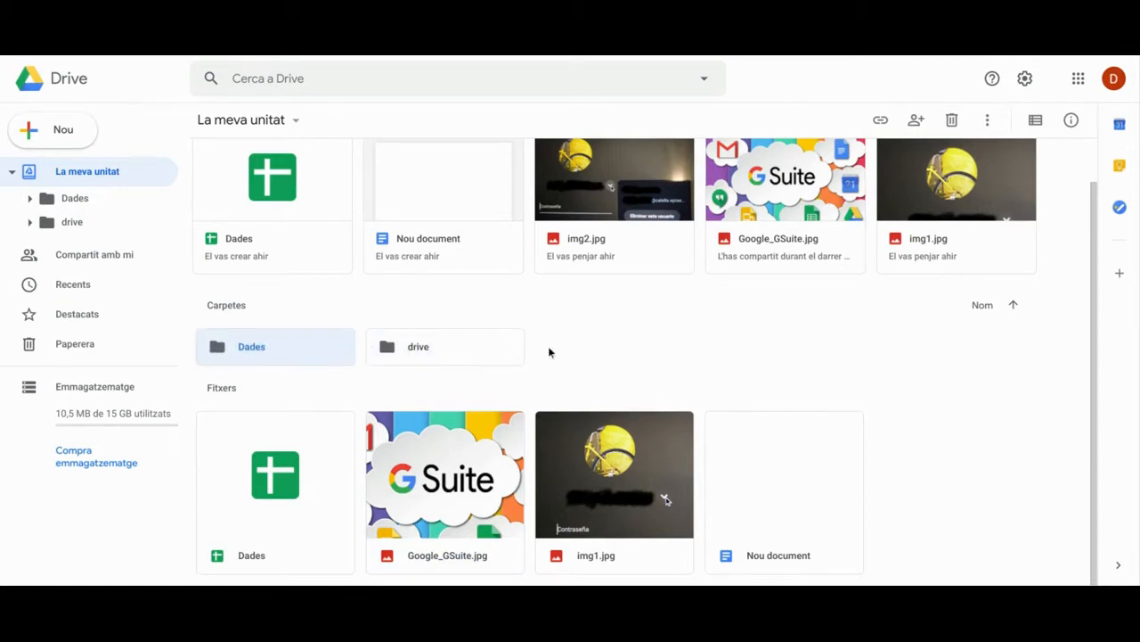
{"action": "left_click_drag", "start_coordinate": [979, 389], "coordinate": [241, 513]}
Step: Start moving Google_GSuite.jpg and open the drive folder as its destination
{"action": "left_click_drag", "start_coordinate": [389, 504], "coordinate": [513, 460]}
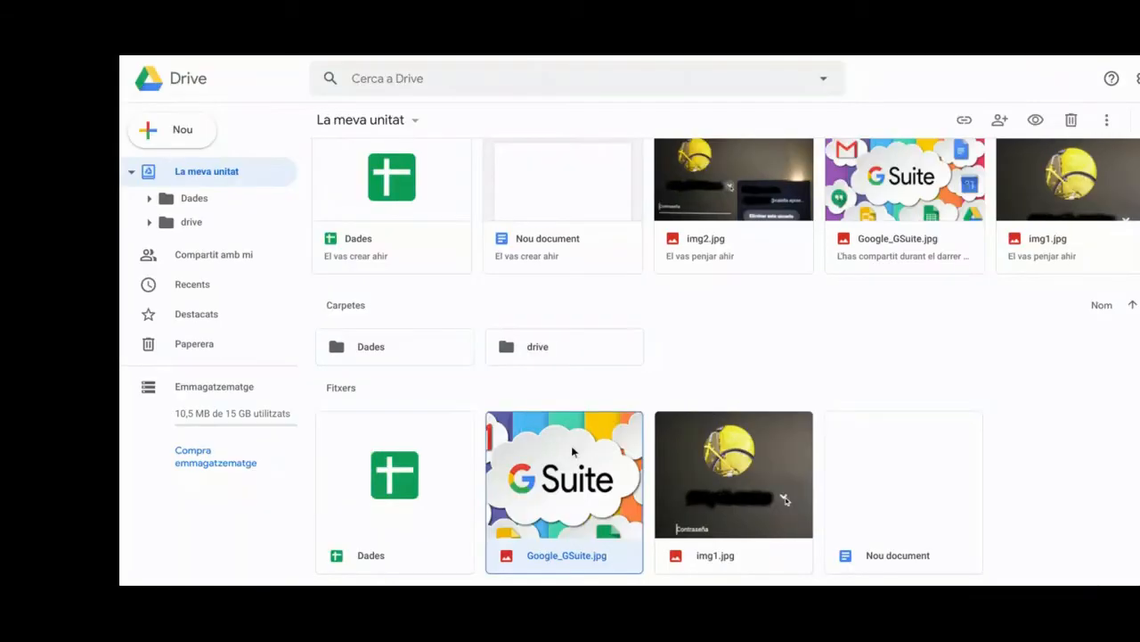
{"action": "right_click", "coordinate": [455, 452]}
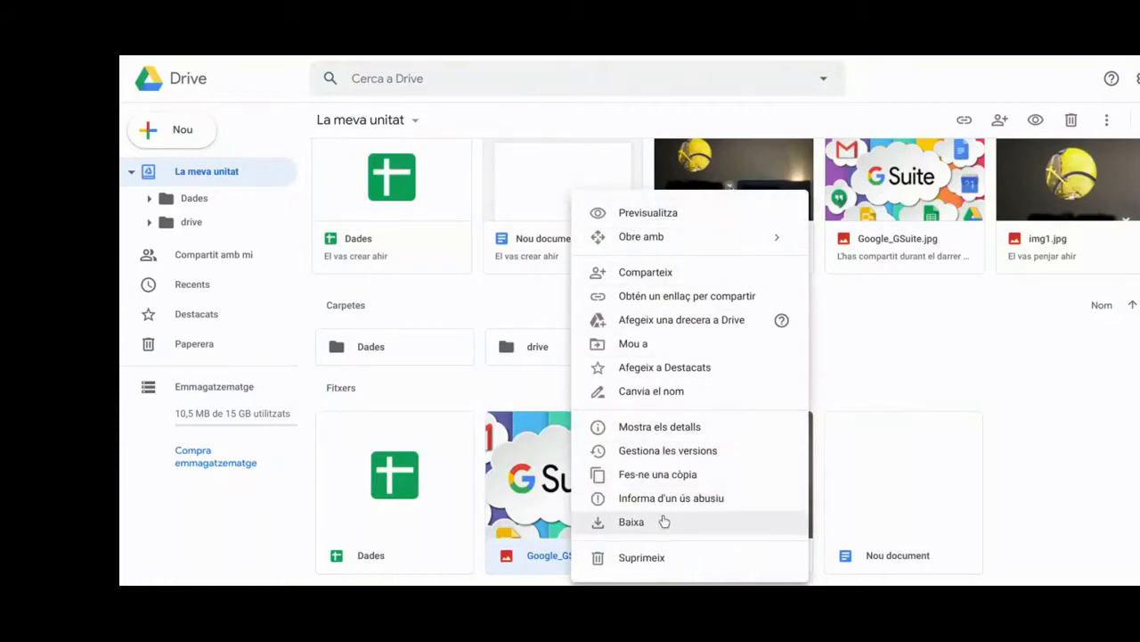
{"action": "left_click", "coordinate": [646, 355]}
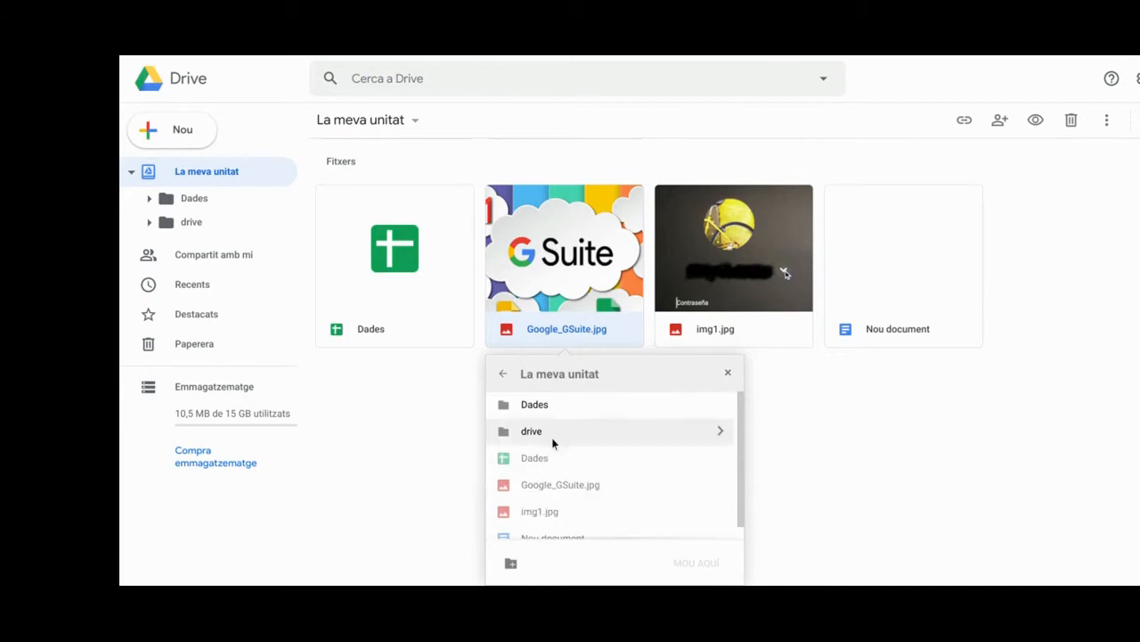
{"action": "left_click", "coordinate": [545, 428]}
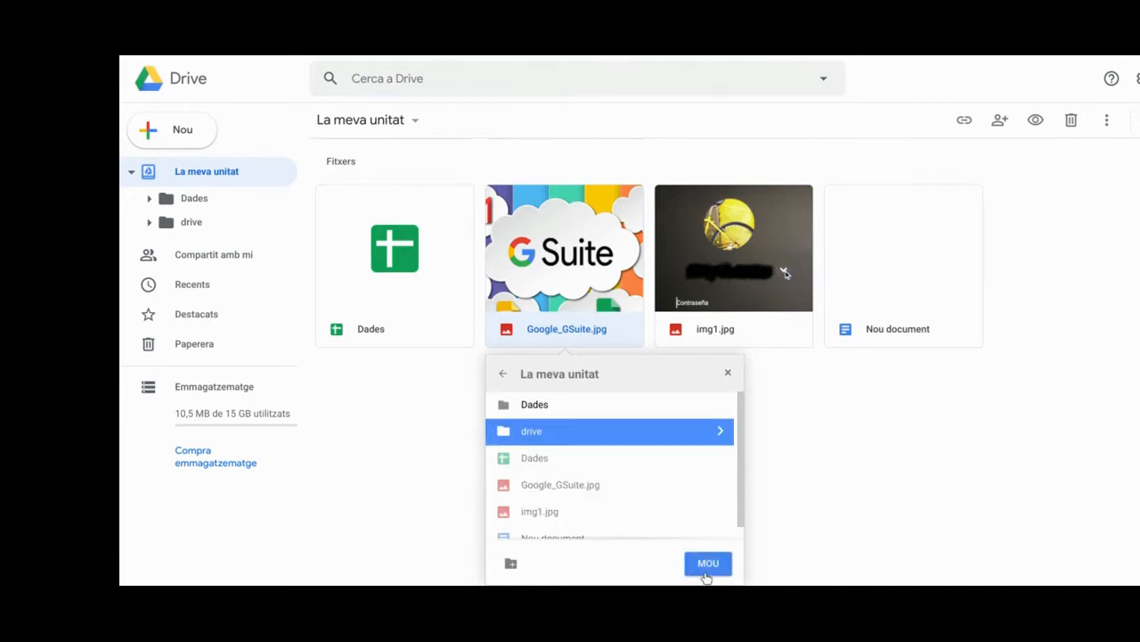
{"action": "left_click", "coordinate": [721, 432]}
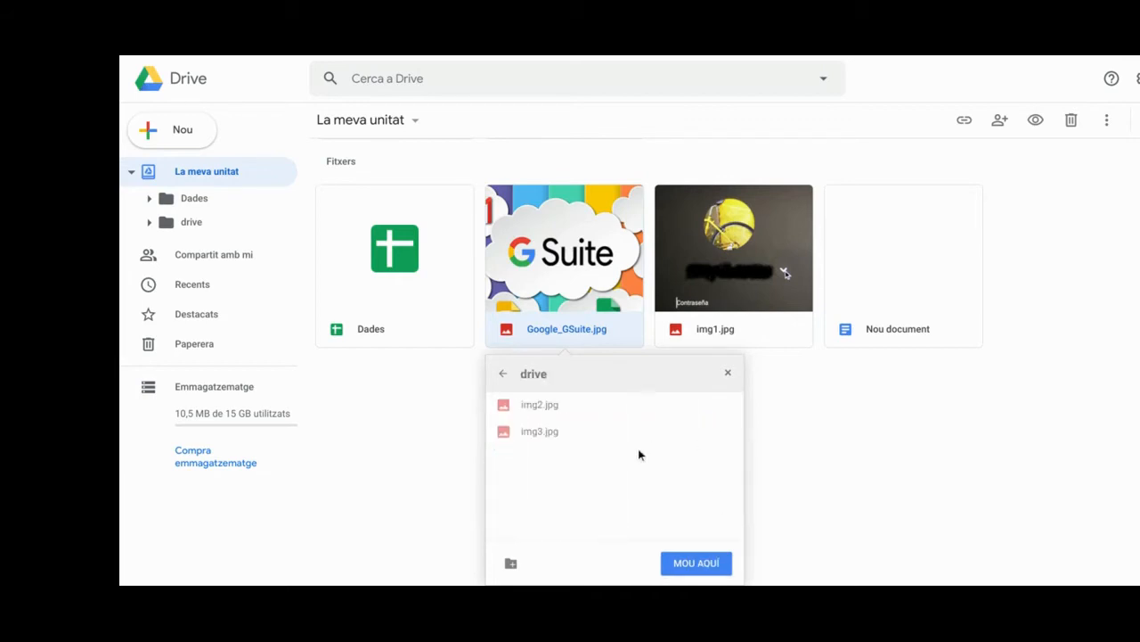
Step: Create a folder named imatges inside the drive folder and move Google_GSuite.jpg into it
{"action": "left_click", "coordinate": [511, 565]}
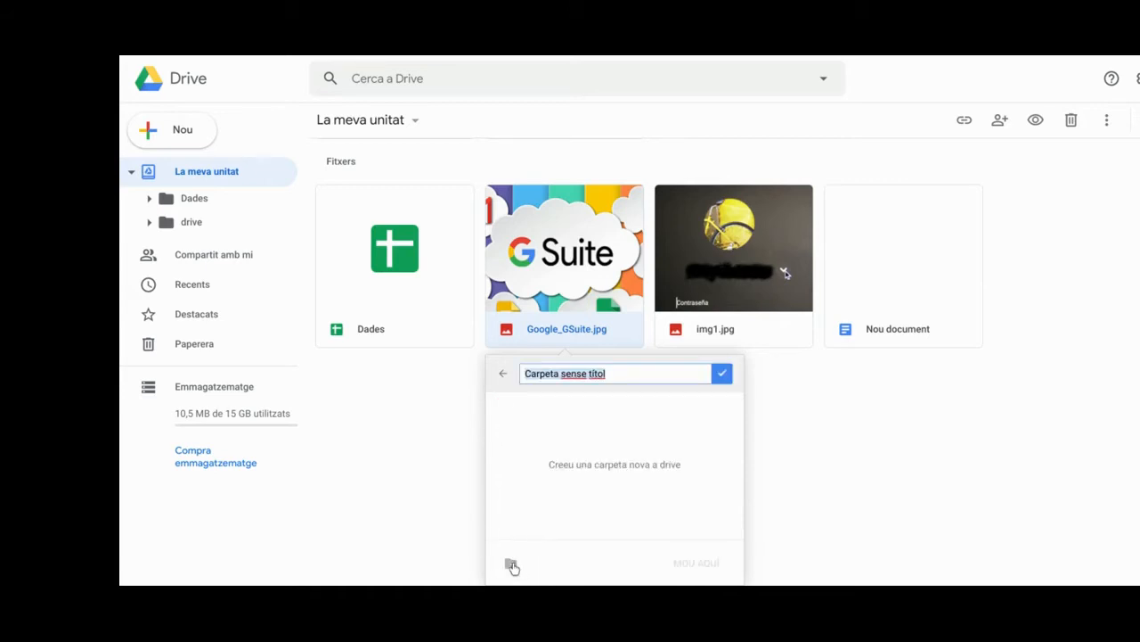
{"action": "type", "text": "imatges"}
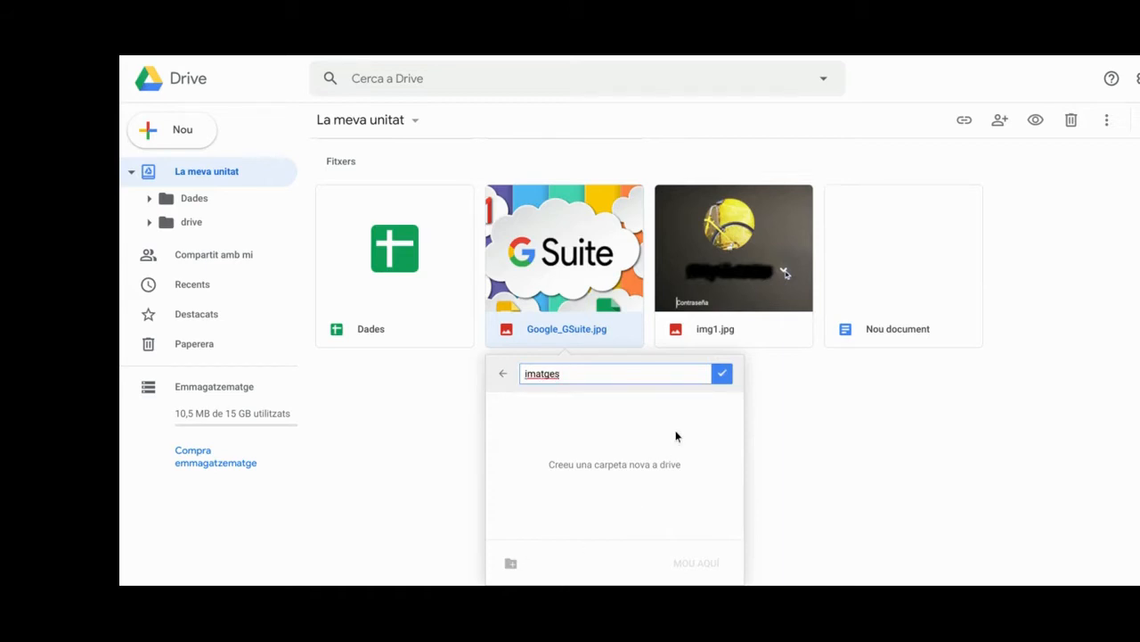
{"action": "left_click", "coordinate": [722, 375]}
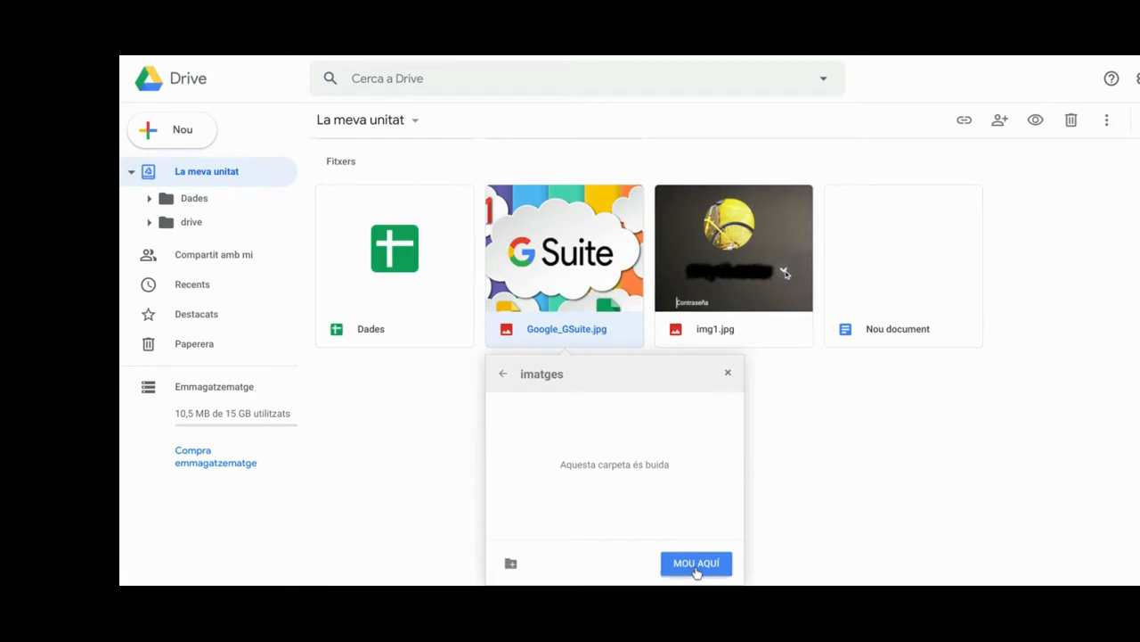
{"action": "left_click", "coordinate": [697, 563]}
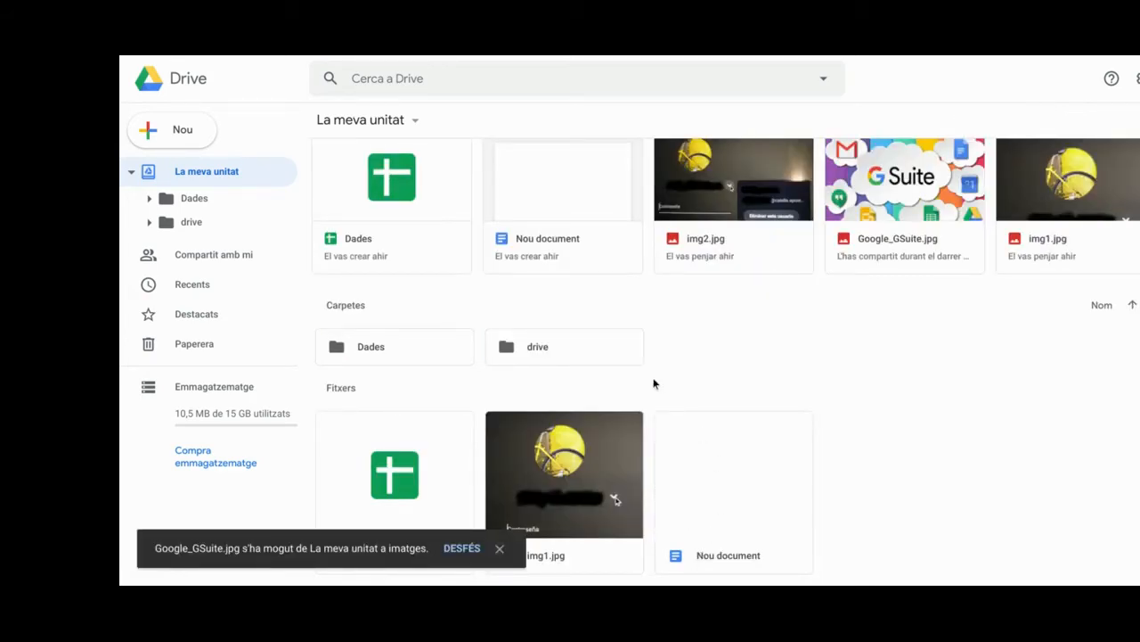
Step: Check the contents of the imatges folder inside drive, and return to La meva unitat
{"action": "double_click", "coordinate": [574, 355]}
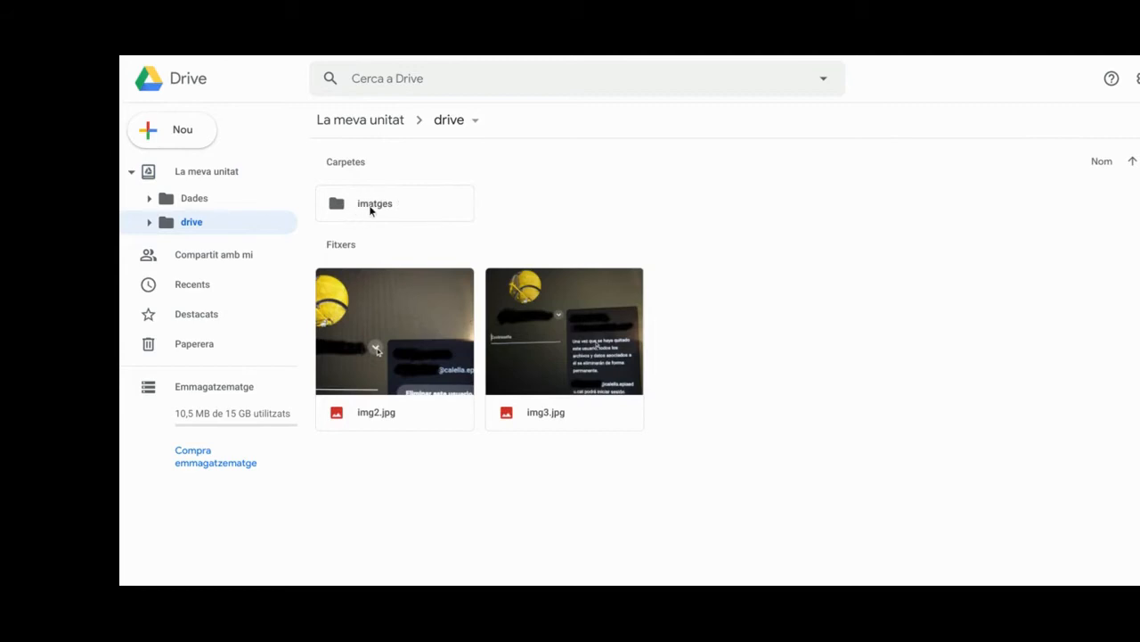
{"action": "double_click", "coordinate": [370, 207]}
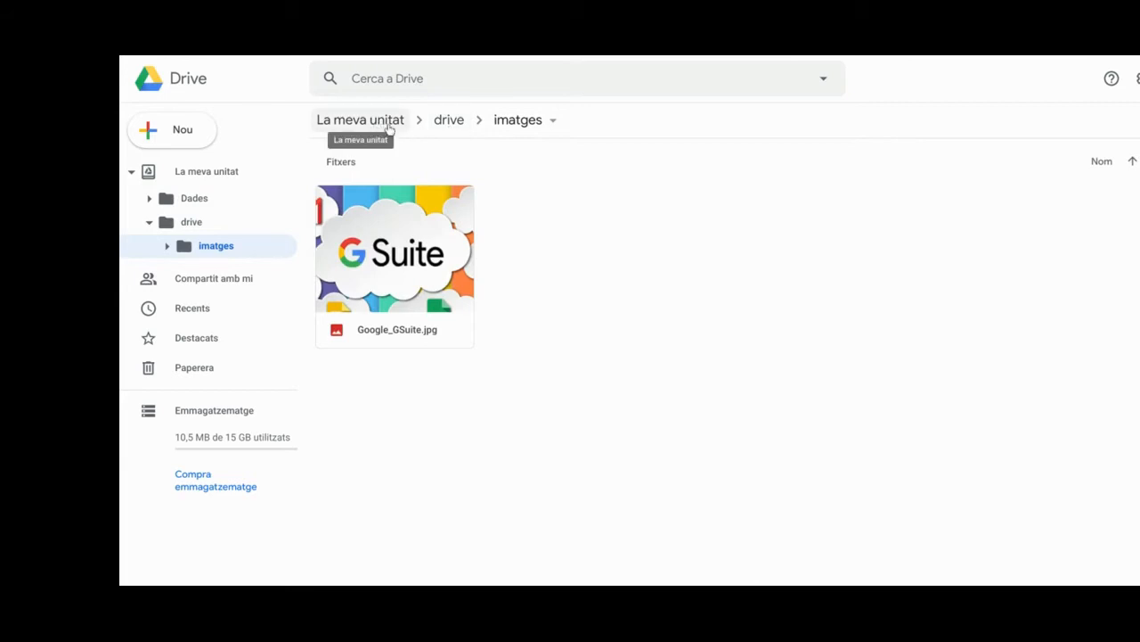
{"action": "left_click", "coordinate": [439, 125]}
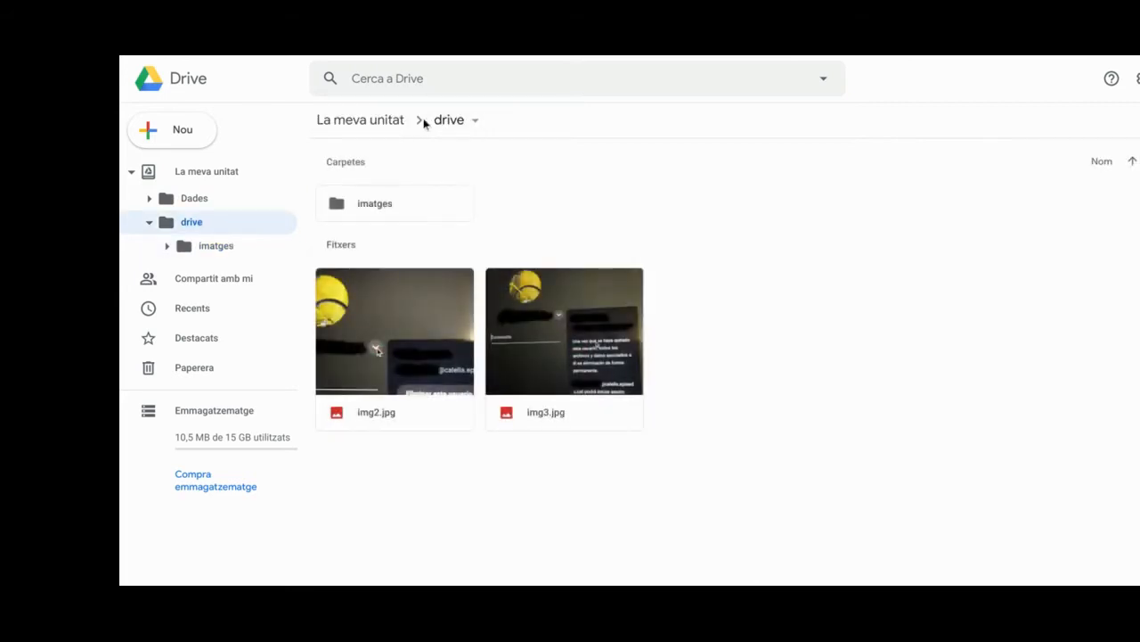
{"action": "left_click", "coordinate": [396, 122]}
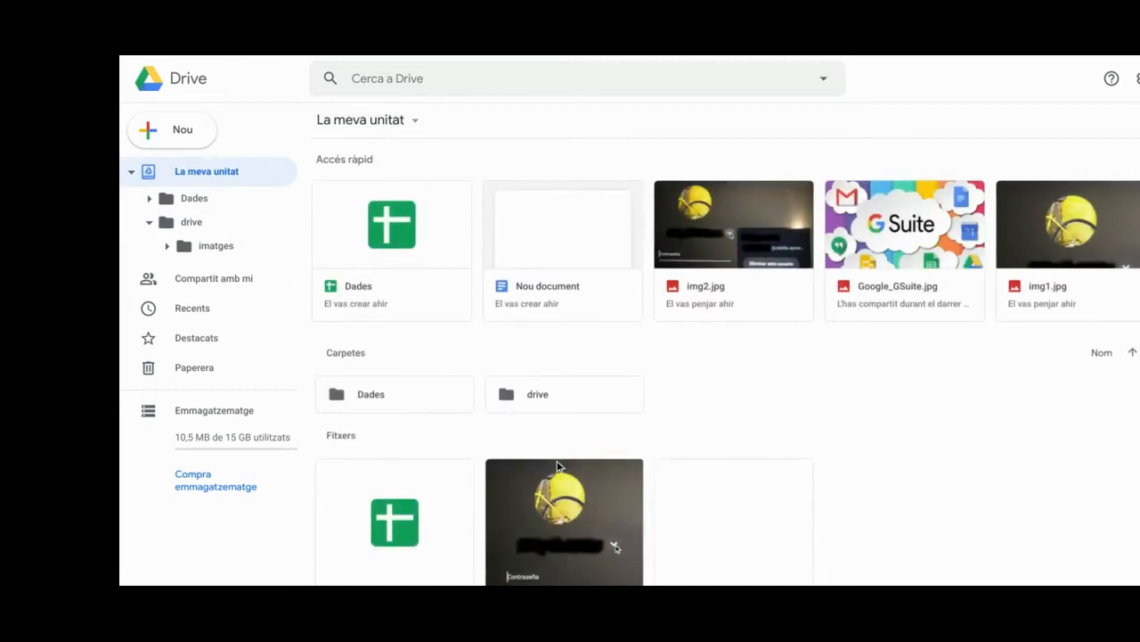
Step: Move Google_GSuite.jpg from the imatges folder inside drive back to La meva unitat
{"action": "double_click", "coordinate": [542, 406]}
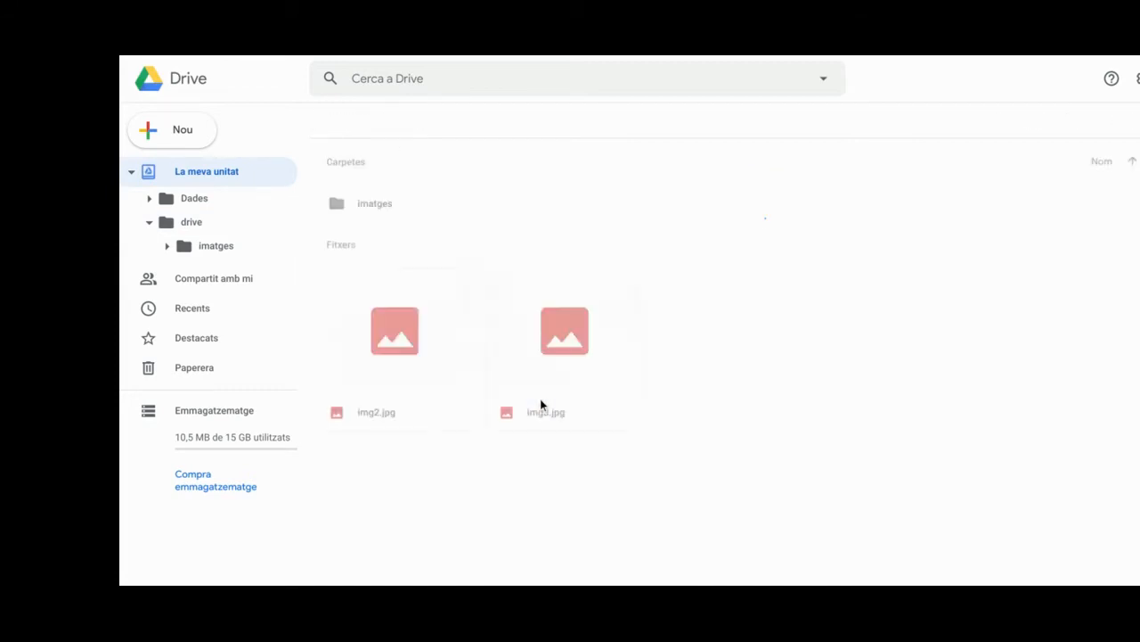
{"action": "left_click", "coordinate": [397, 205]}
{"action": "double_click", "coordinate": [396, 204]}
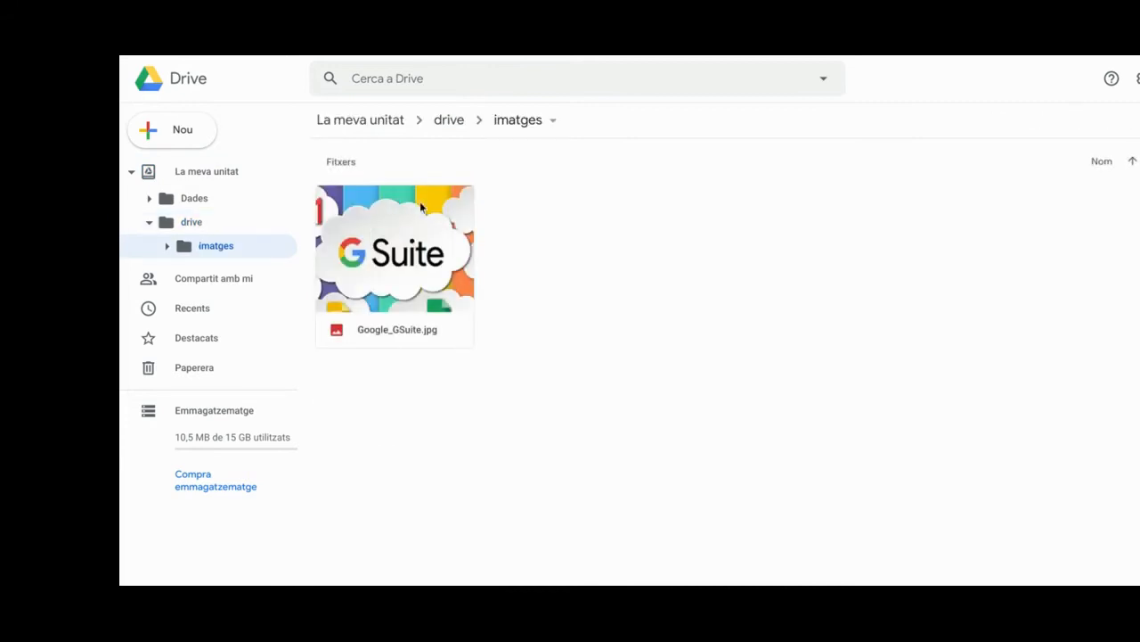
{"action": "right_click", "coordinate": [376, 266]}
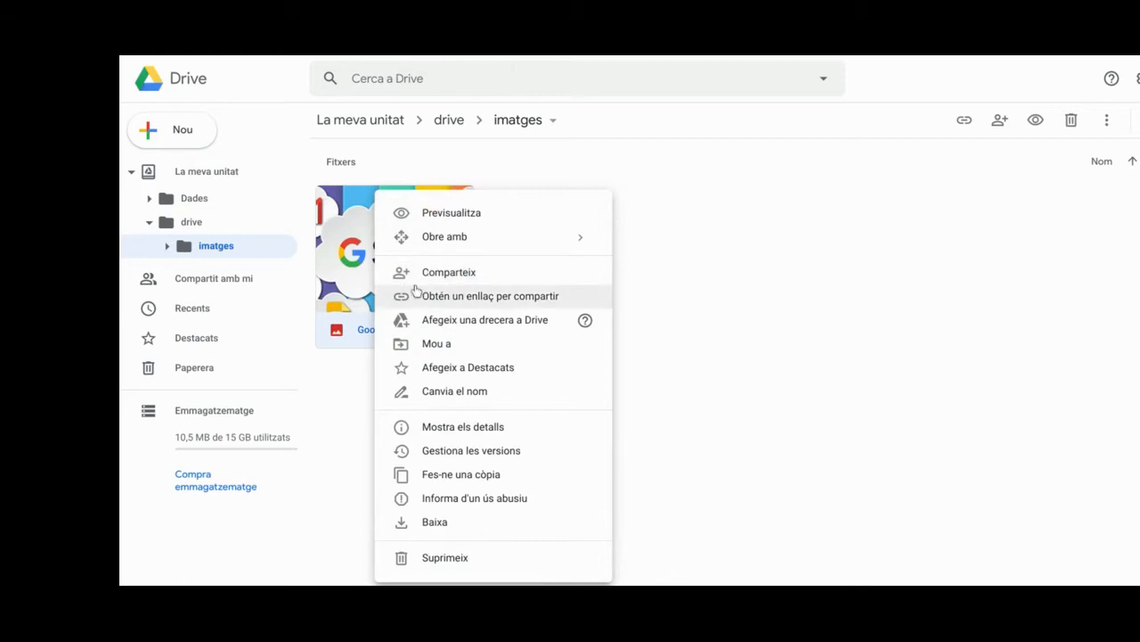
{"action": "left_click", "coordinate": [443, 346]}
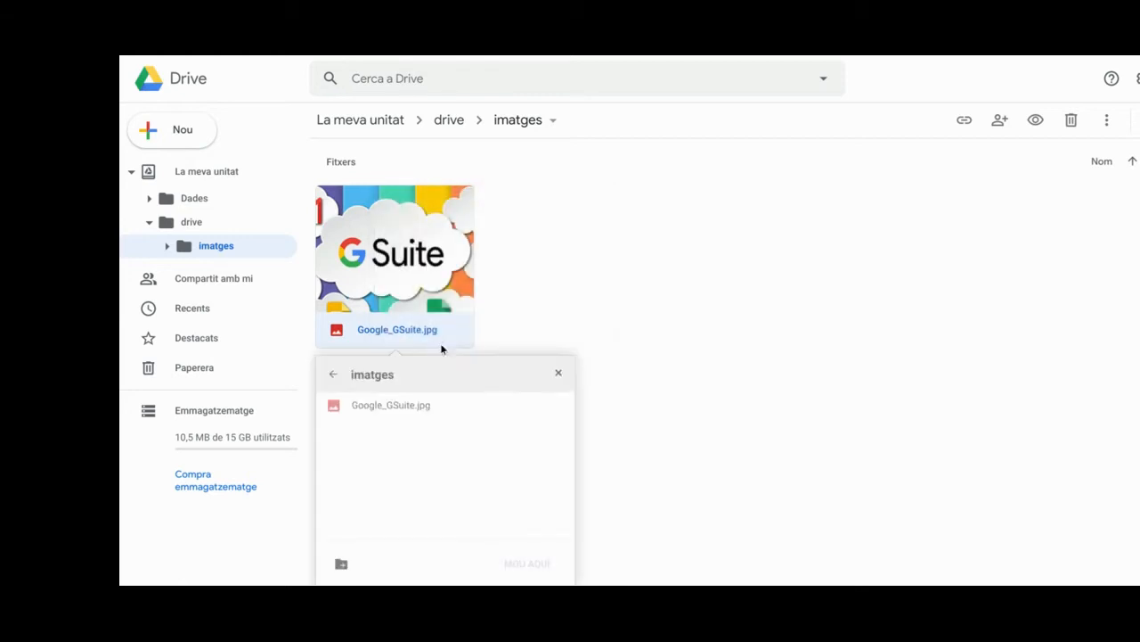
{"action": "left_click", "coordinate": [338, 379]}
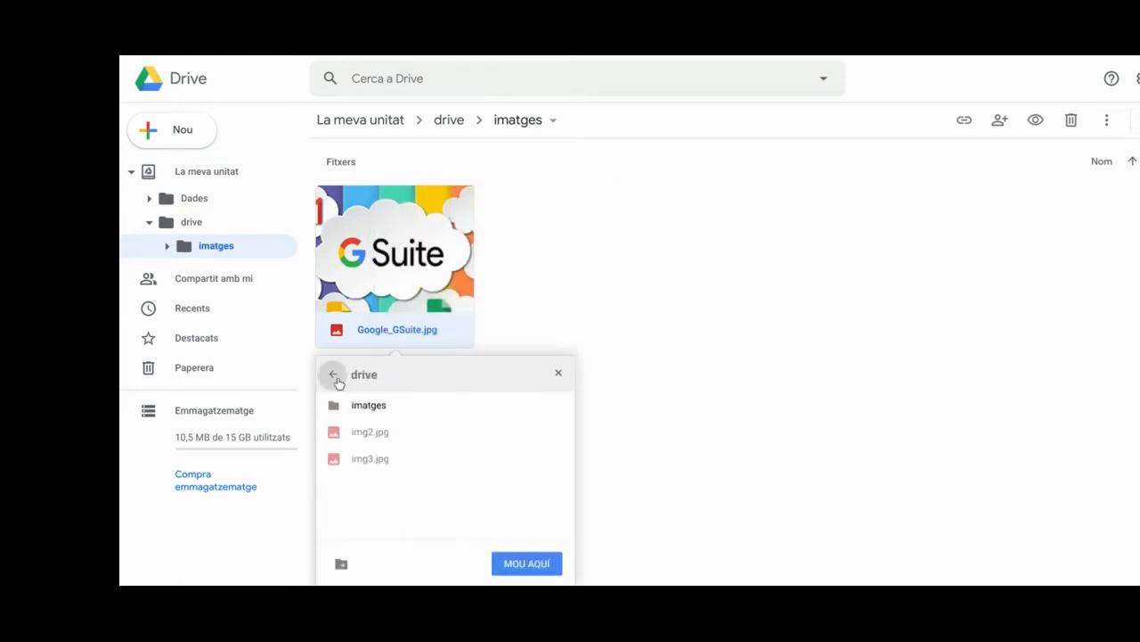
{"action": "left_click", "coordinate": [338, 379]}
{"action": "left_click", "coordinate": [520, 570]}
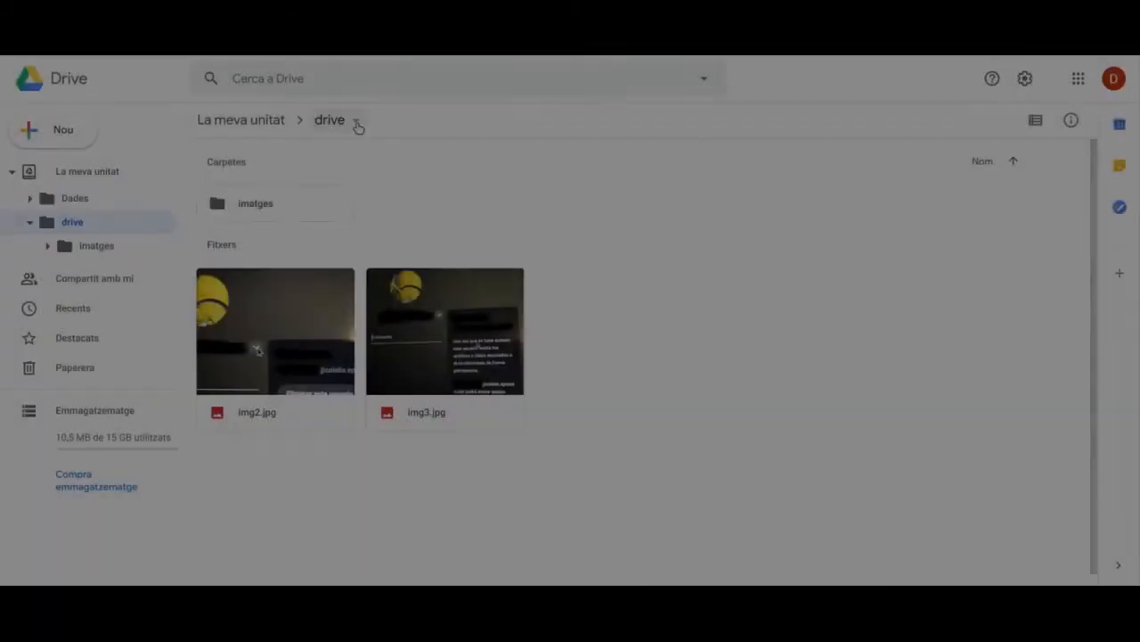
{"action": "left_click", "coordinate": [356, 122]}
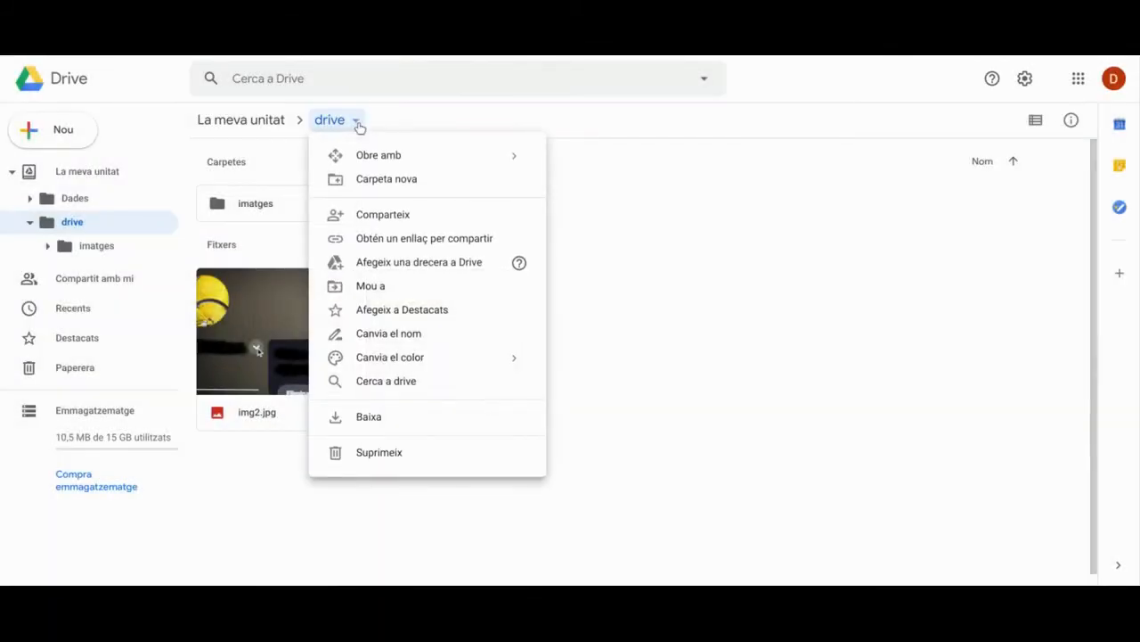
{"action": "left_click", "coordinate": [371, 286]}
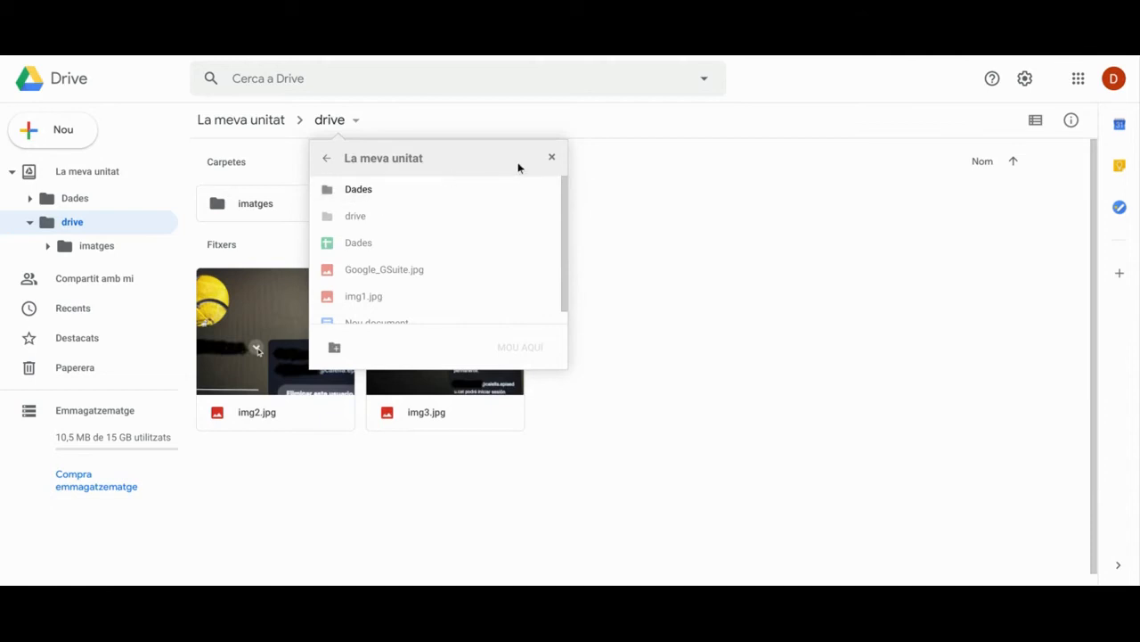
{"action": "left_click", "coordinate": [551, 157]}
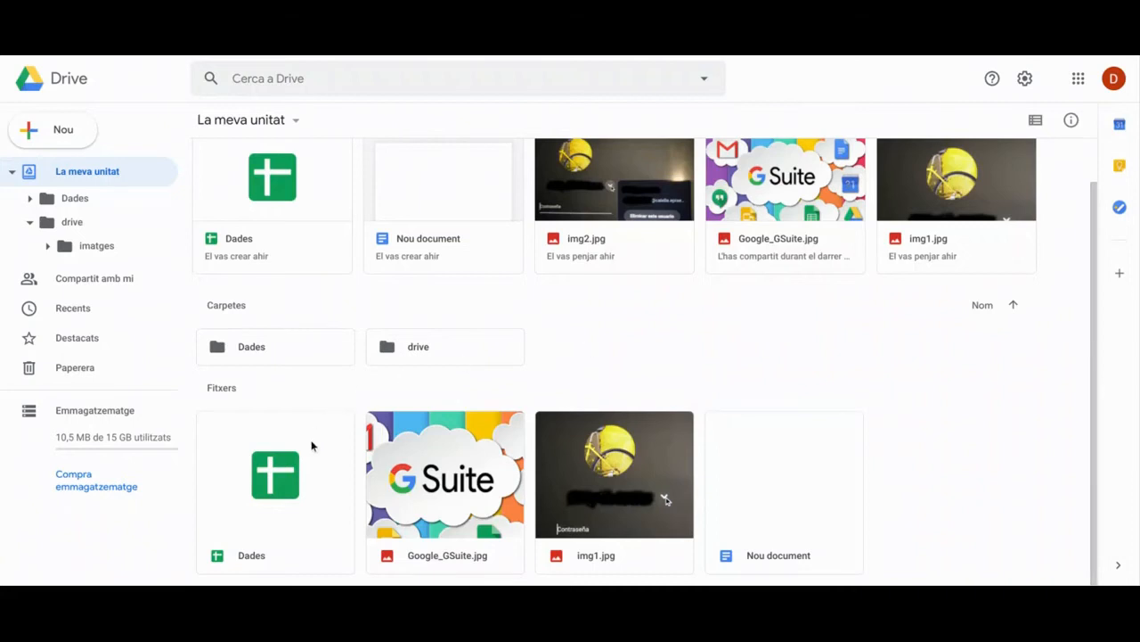
Step: Add the Dades spreadsheet to Destacats, check the starred list, and return to La meva unitat
{"action": "right_click", "coordinate": [311, 446]}
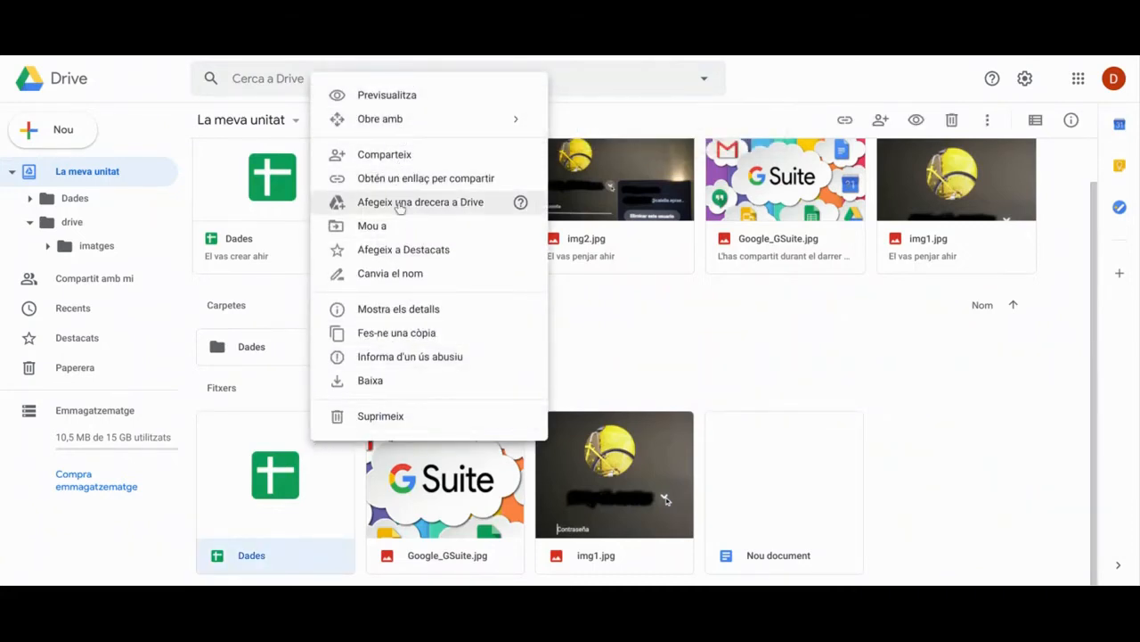
{"action": "left_click", "coordinate": [397, 251]}
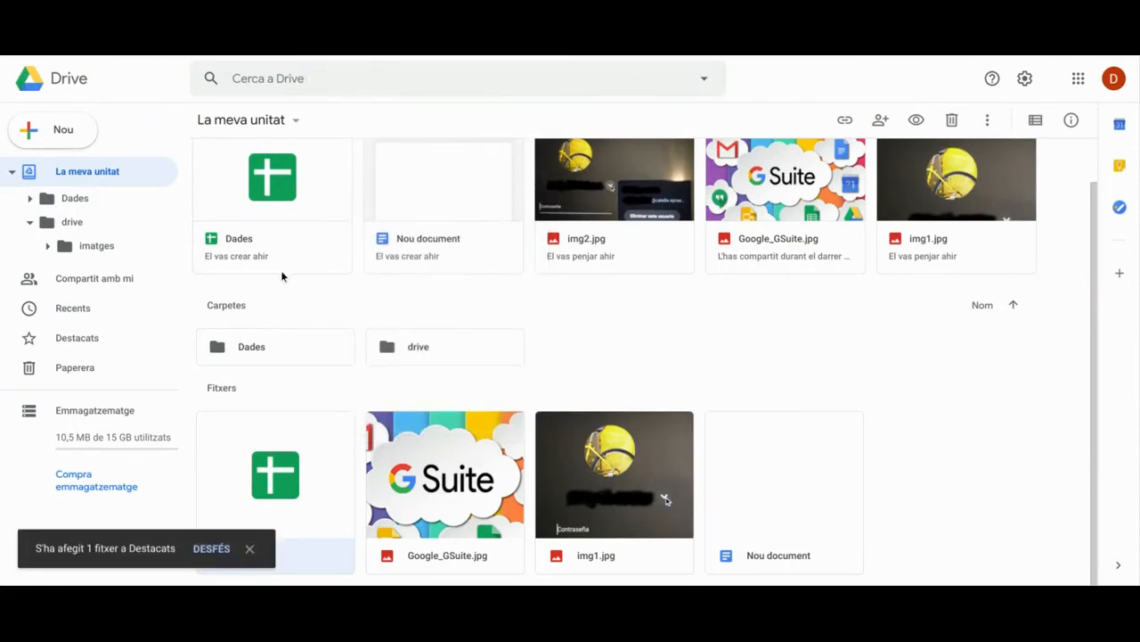
{"action": "left_click", "coordinate": [78, 338]}
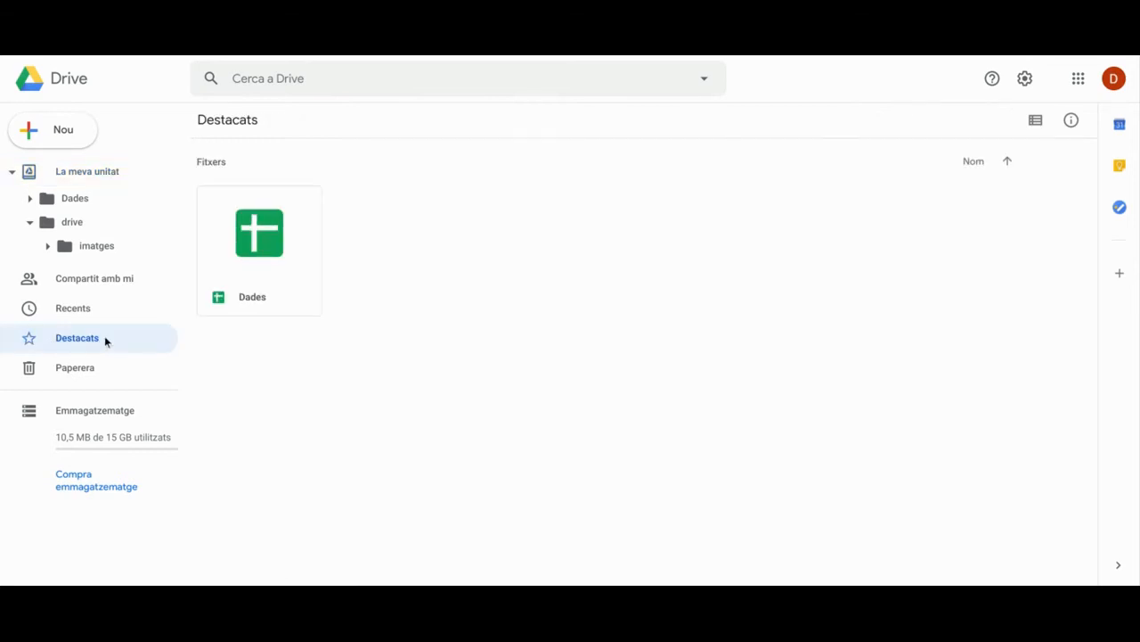
{"action": "left_click", "coordinate": [105, 175]}
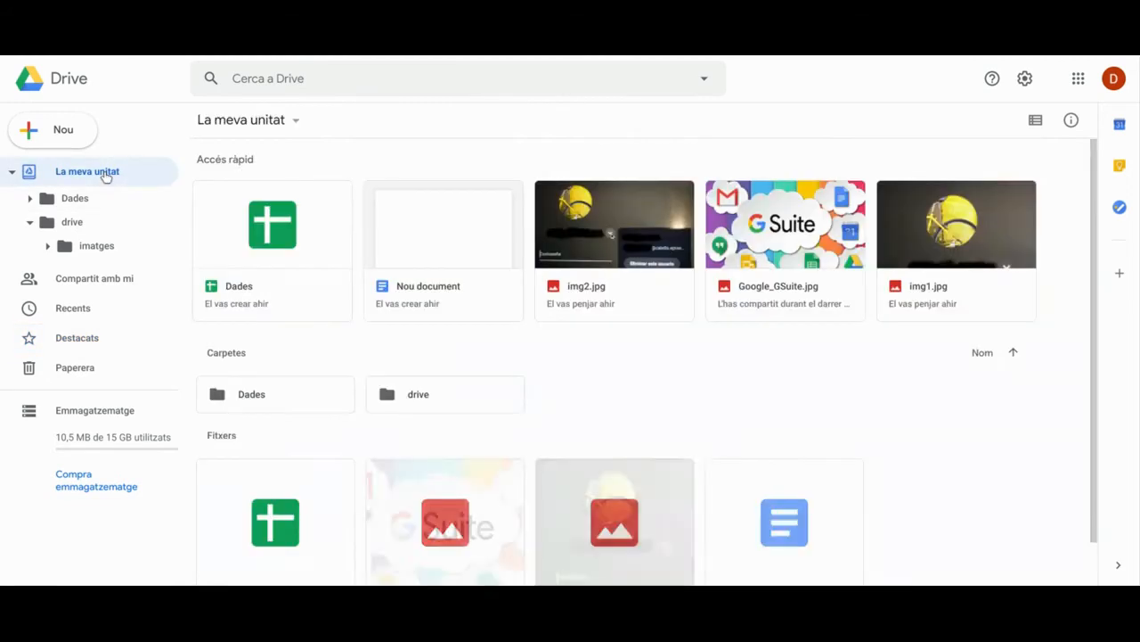
Step: Make a copy of Google_GSuite.jpg in La meva unitat and dismiss the notification
{"action": "scroll", "coordinate": [294, 294], "scroll_direction": "down", "scroll_amount": 1}
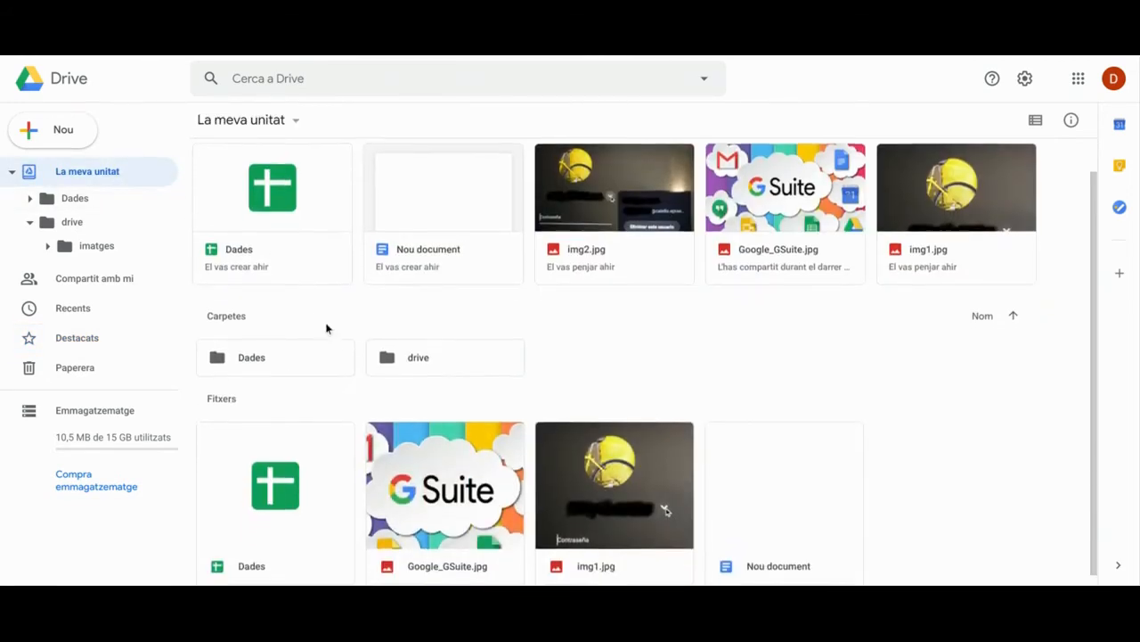
{"action": "right_click", "coordinate": [452, 437]}
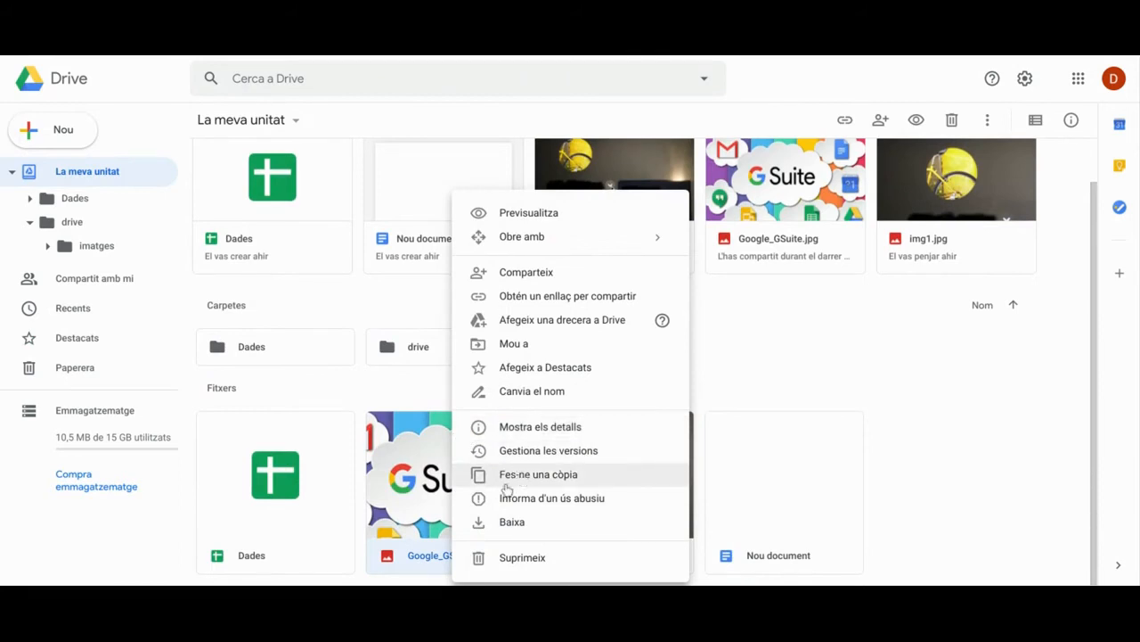
{"action": "left_click", "coordinate": [535, 481]}
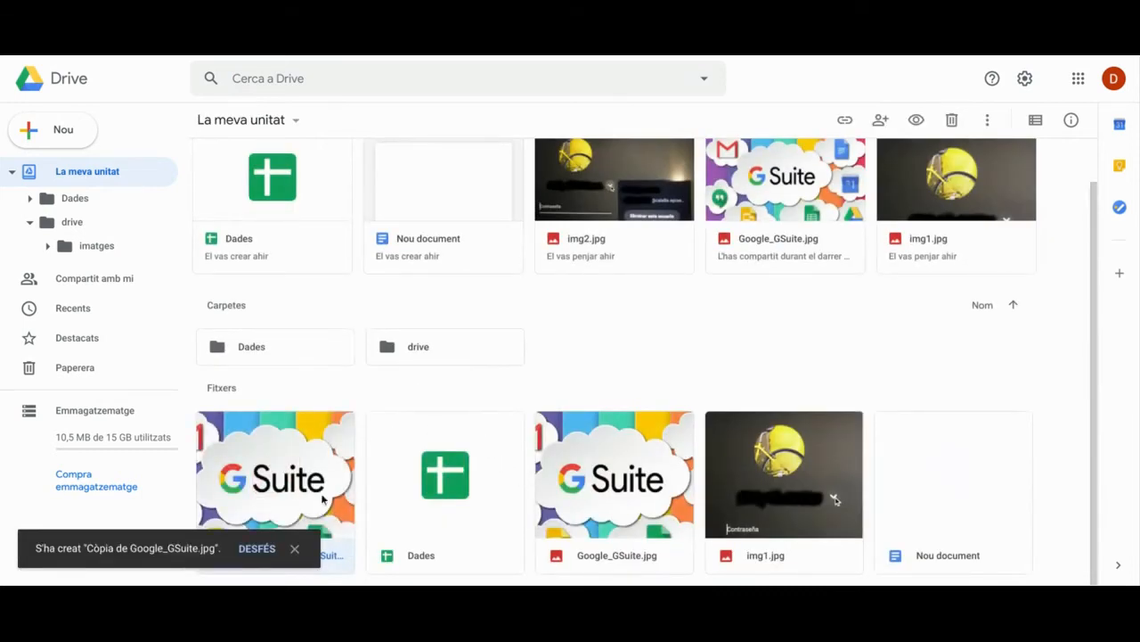
{"action": "left_click", "coordinate": [295, 550]}
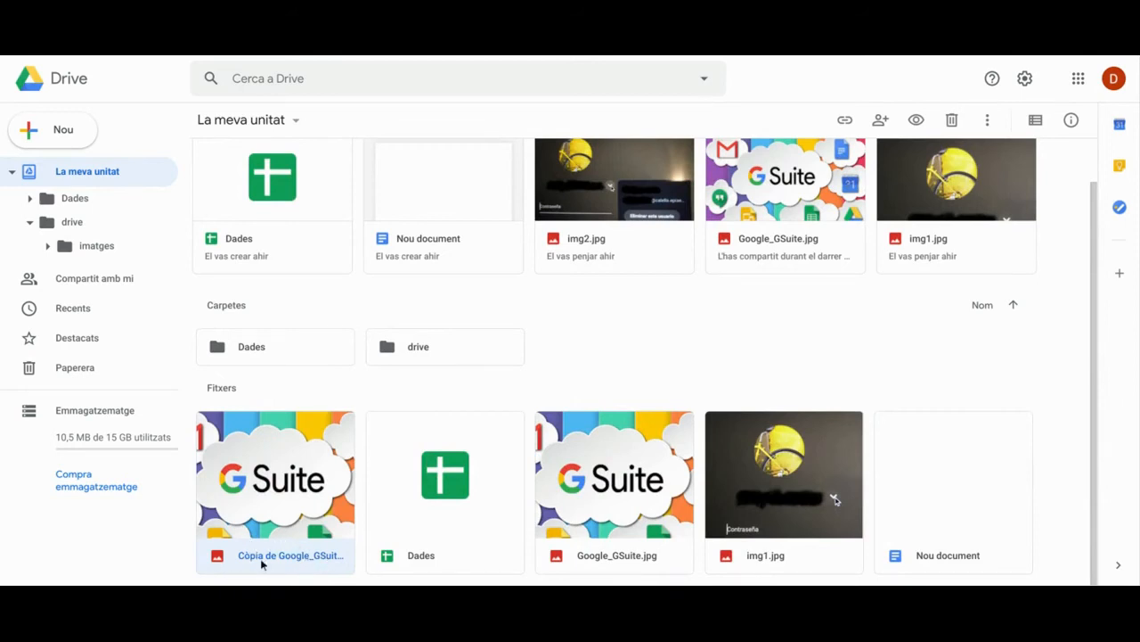
Step: Move the copy of Google_GSuite.jpg into the Dades folder
{"action": "right_click", "coordinate": [273, 510]}
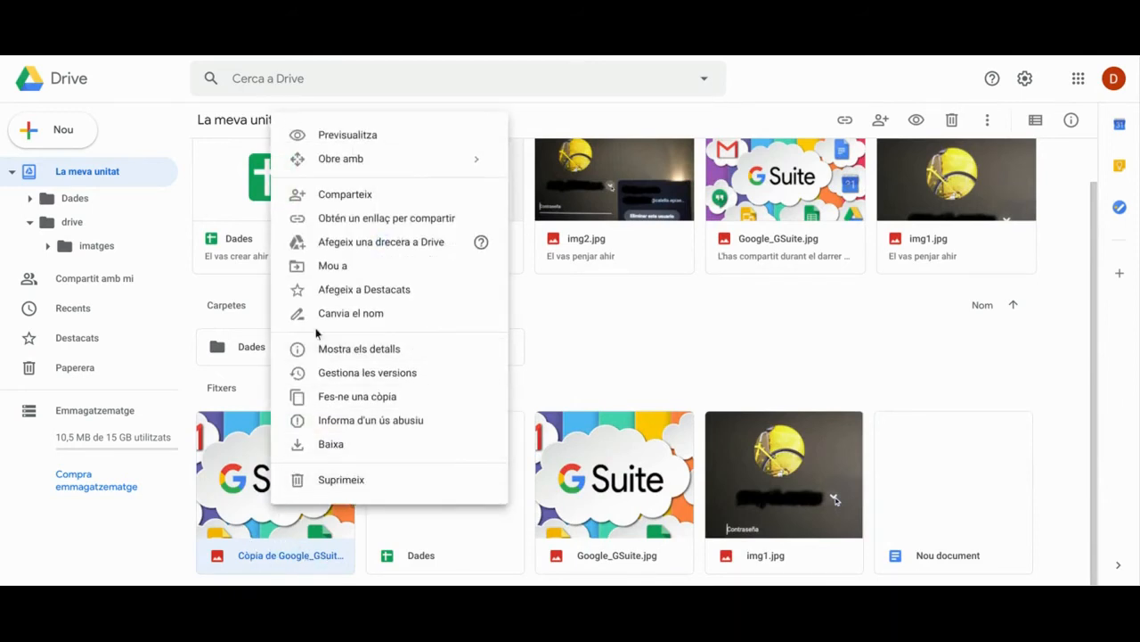
{"action": "left_click", "coordinate": [328, 265]}
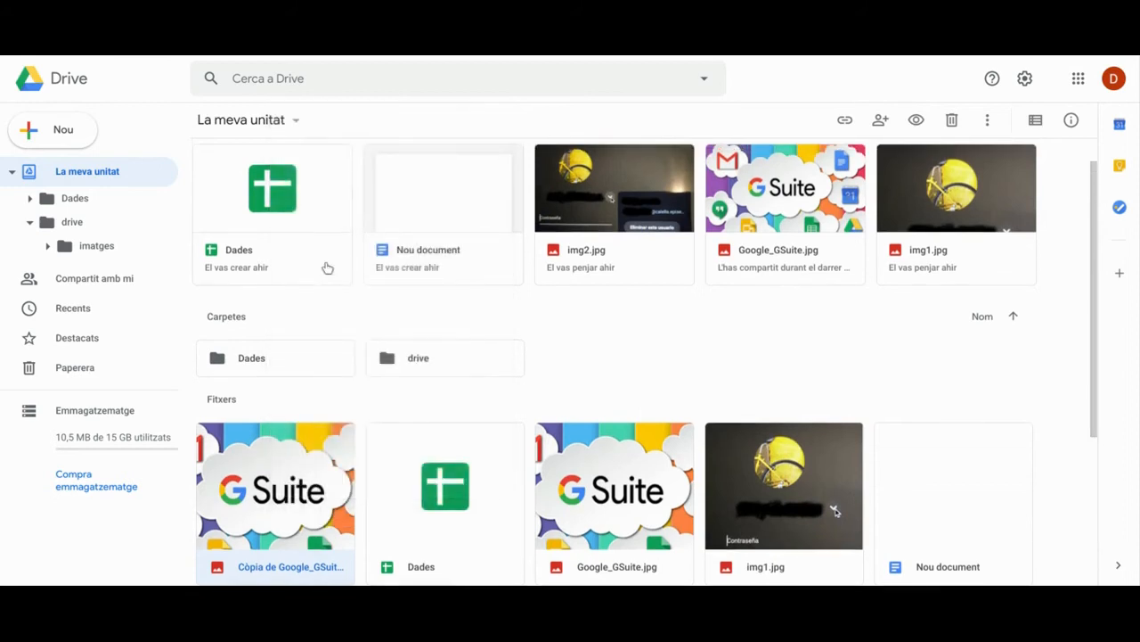
{"action": "left_click", "coordinate": [262, 406]}
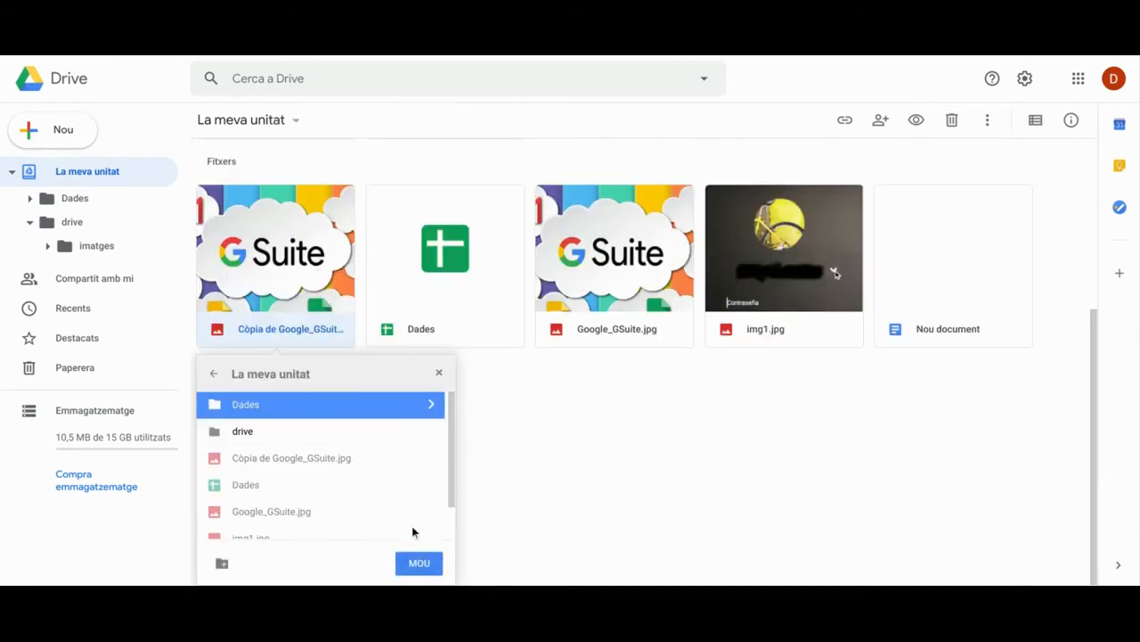
{"action": "left_click", "coordinate": [418, 562]}
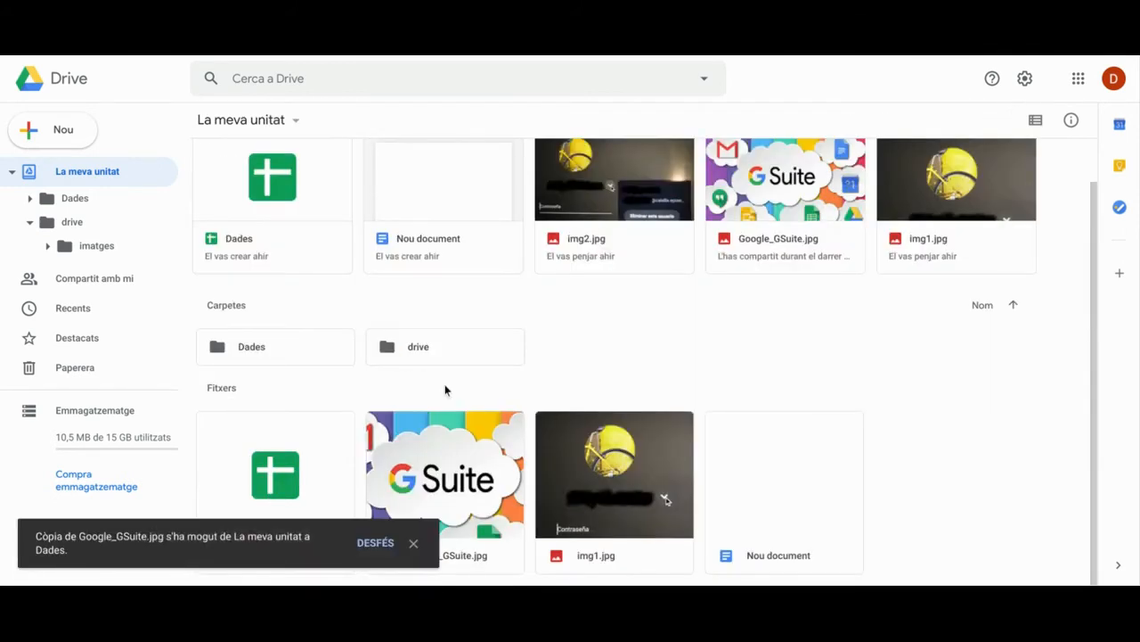
Step: Dismiss the move notification and rename Google_GSuite.jpg in La meva unitat as GSuite.jpg
{"action": "left_click", "coordinate": [414, 543]}
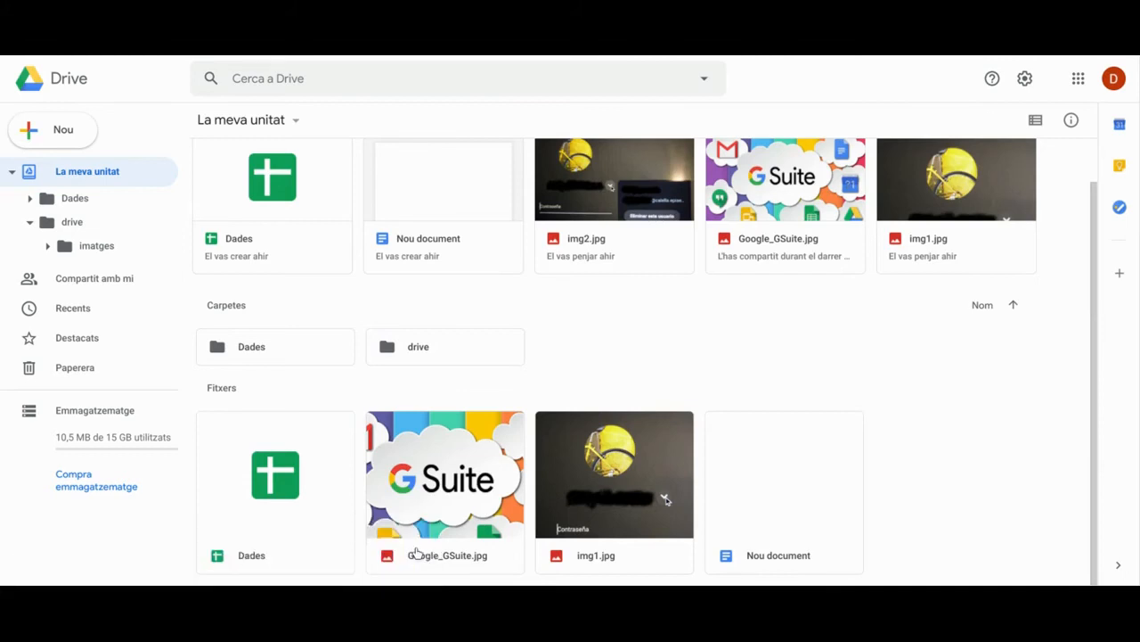
{"action": "right_click", "coordinate": [423, 505]}
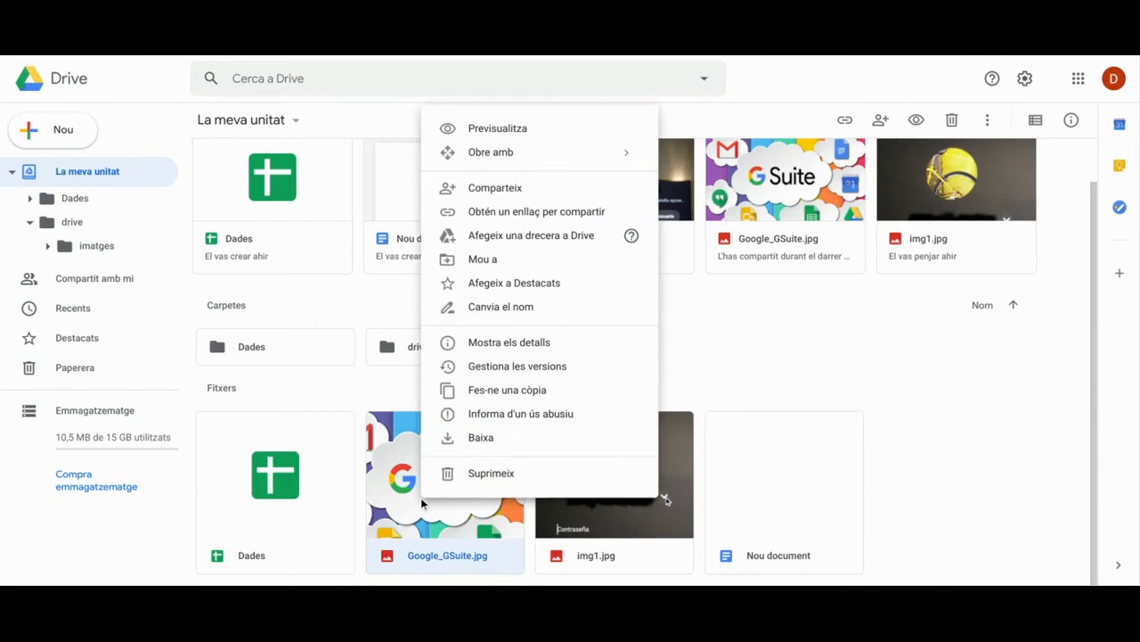
{"action": "left_click", "coordinate": [518, 309]}
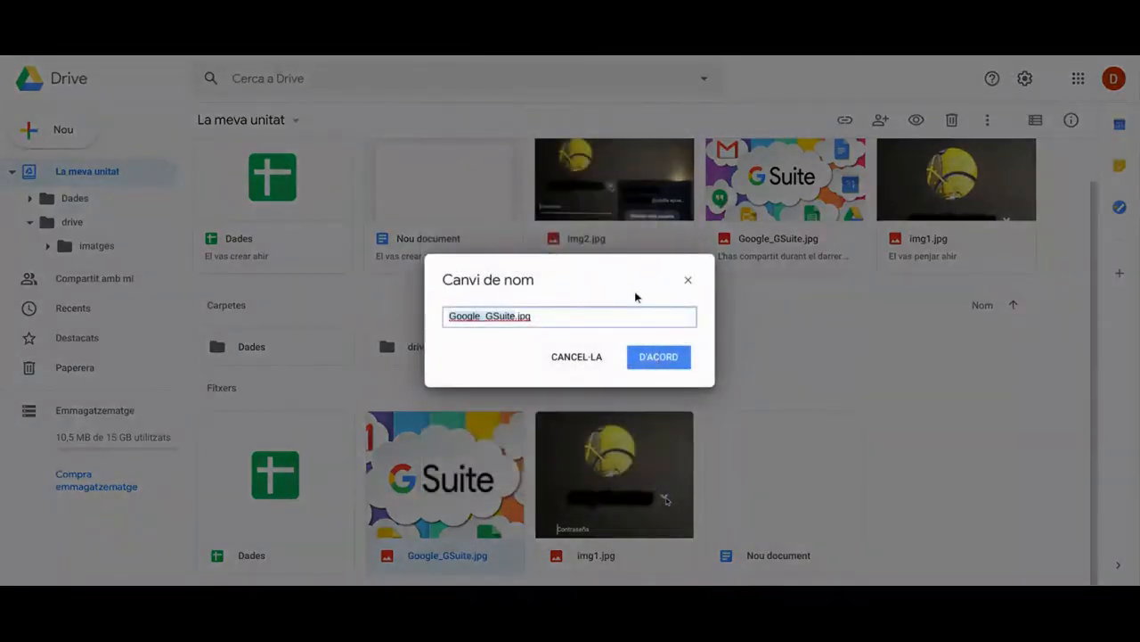
{"action": "left_click", "coordinate": [511, 316]}
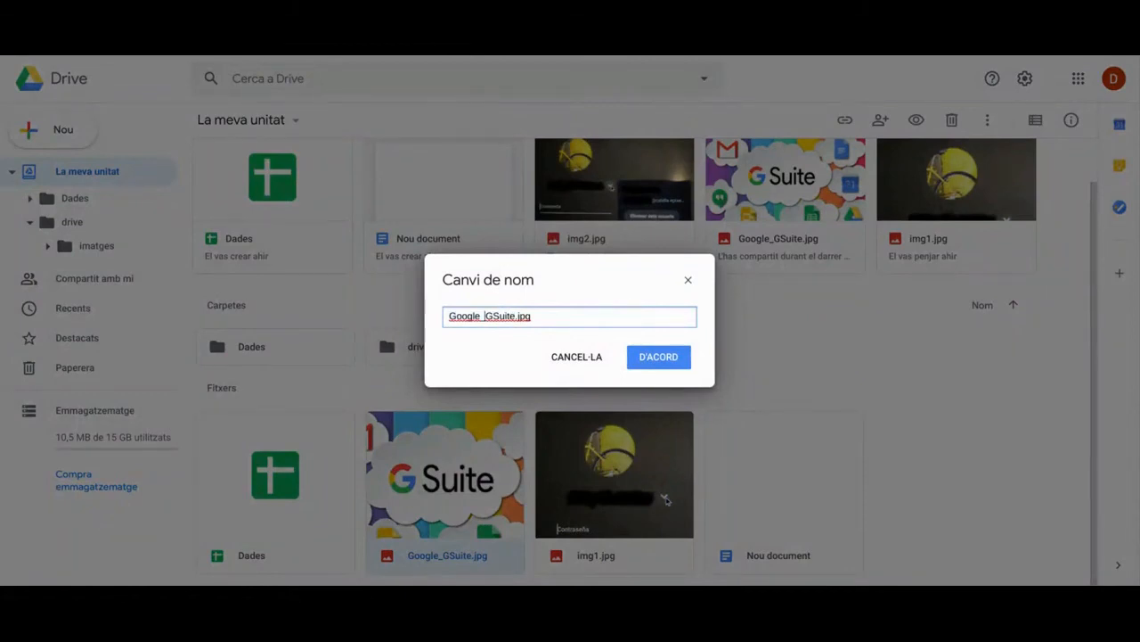
{"action": "key", "text": "BackSpace"}
{"action": "key", "text": "BackSpace"}
{"action": "key", "text": "BackSpace"}
{"action": "key", "text": "BackSpace"}
{"action": "key", "text": "BackSpace"}
{"action": "key", "text": "BackSpace"}
{"action": "key", "text": "BackSpace"}
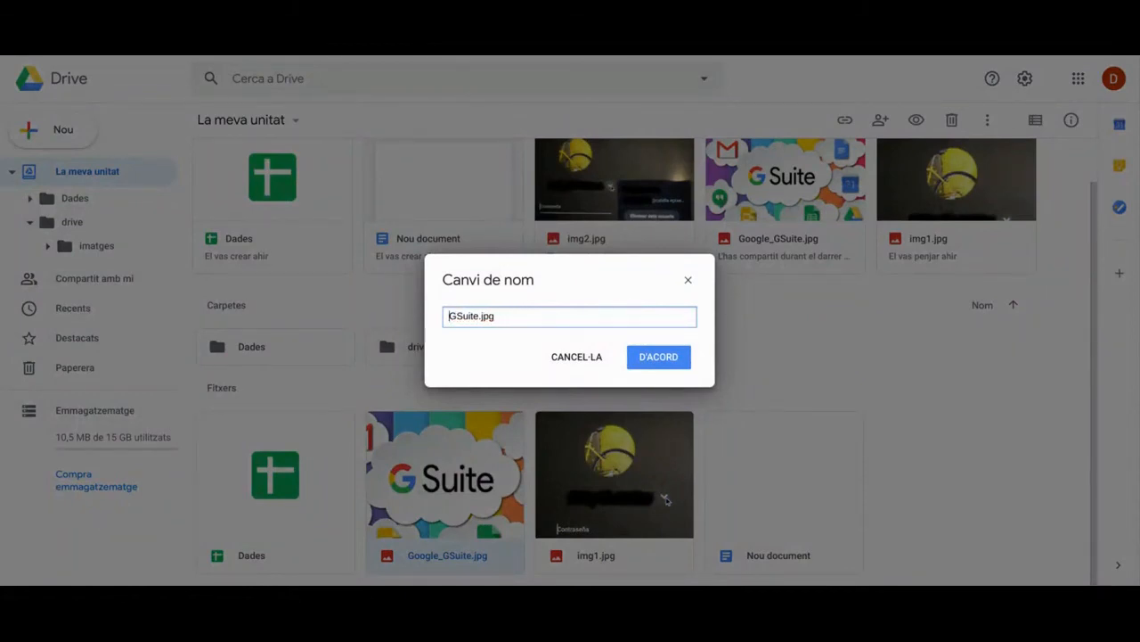
{"action": "left_click", "coordinate": [682, 359]}
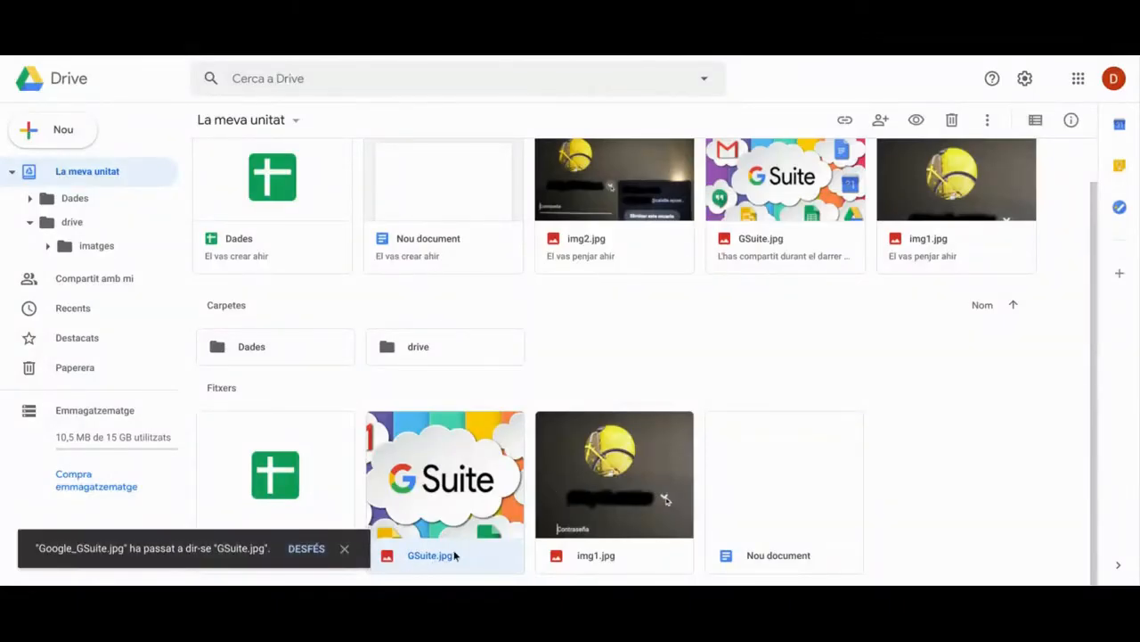
Step: Delete GSuite.jpg from La meva unitat, check the Paperera for it, and return to La meva unitat
{"action": "right_click", "coordinate": [454, 480]}
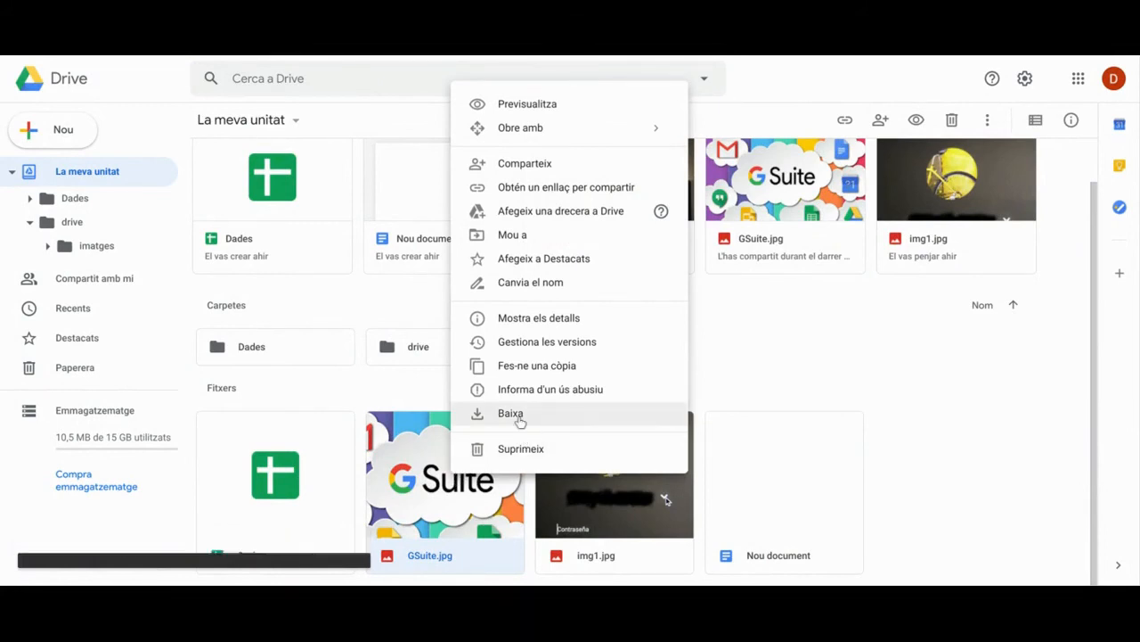
{"action": "left_click", "coordinate": [557, 459]}
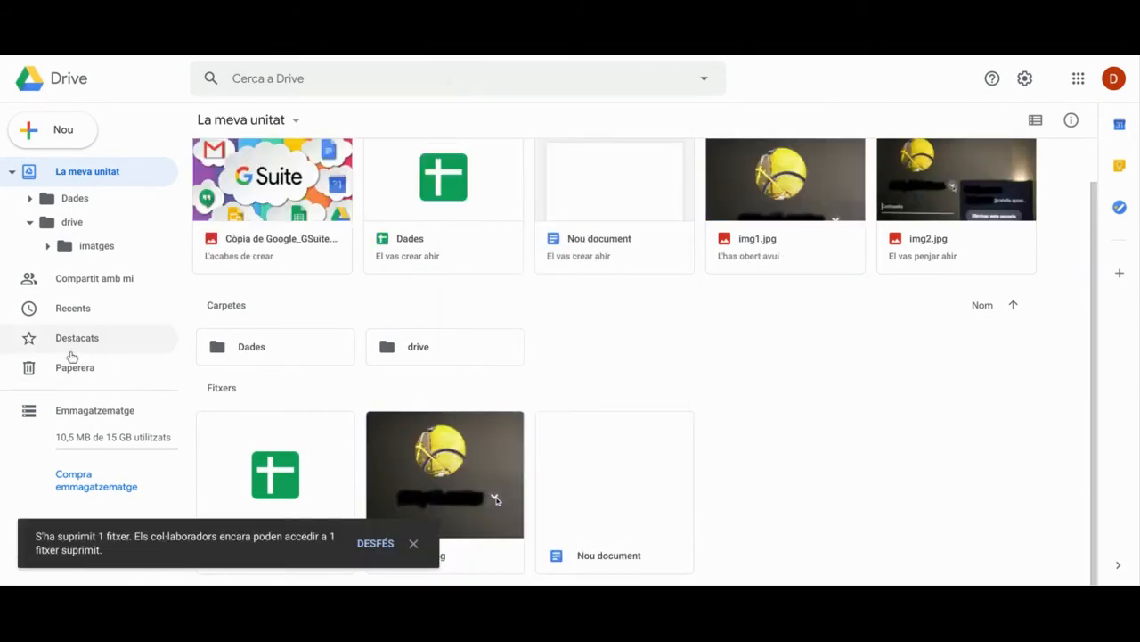
{"action": "left_click", "coordinate": [86, 376]}
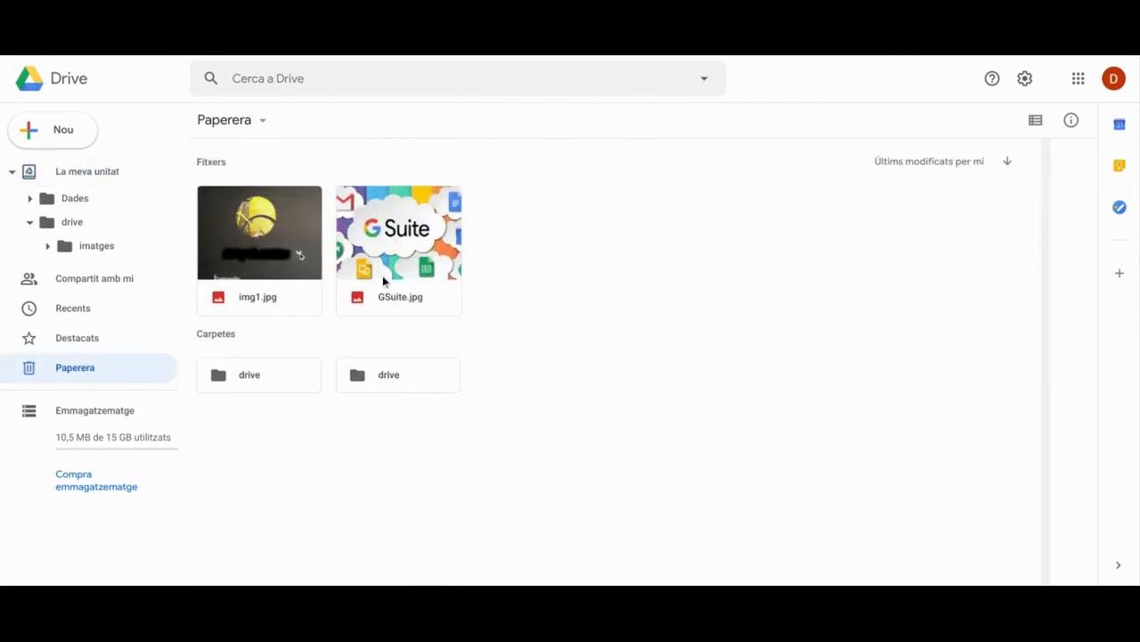
{"action": "left_click", "coordinate": [102, 175]}
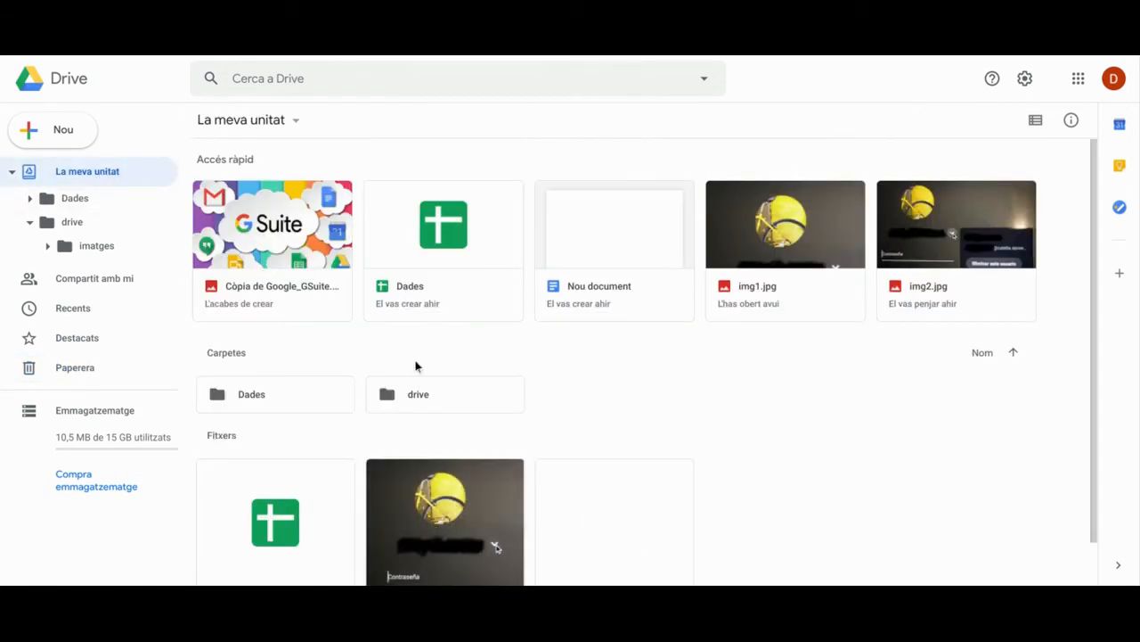
Step: Change the colour of the drive folder in La meva unitat to red
{"action": "scroll", "coordinate": [561, 471], "scroll_direction": "down", "scroll_amount": 1}
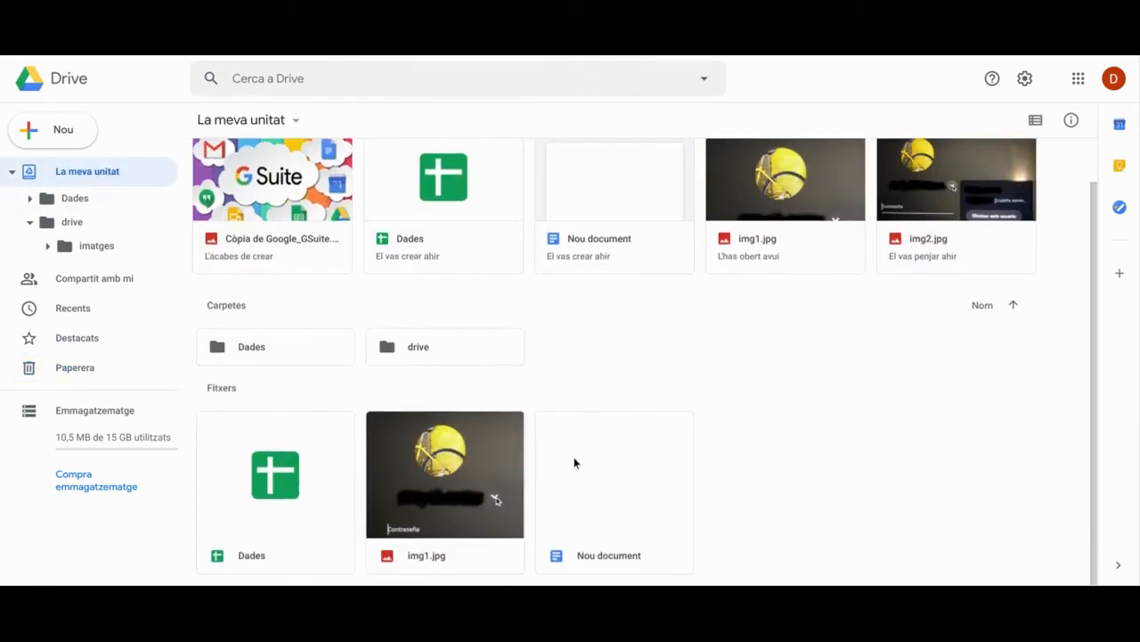
{"action": "right_click", "coordinate": [428, 362]}
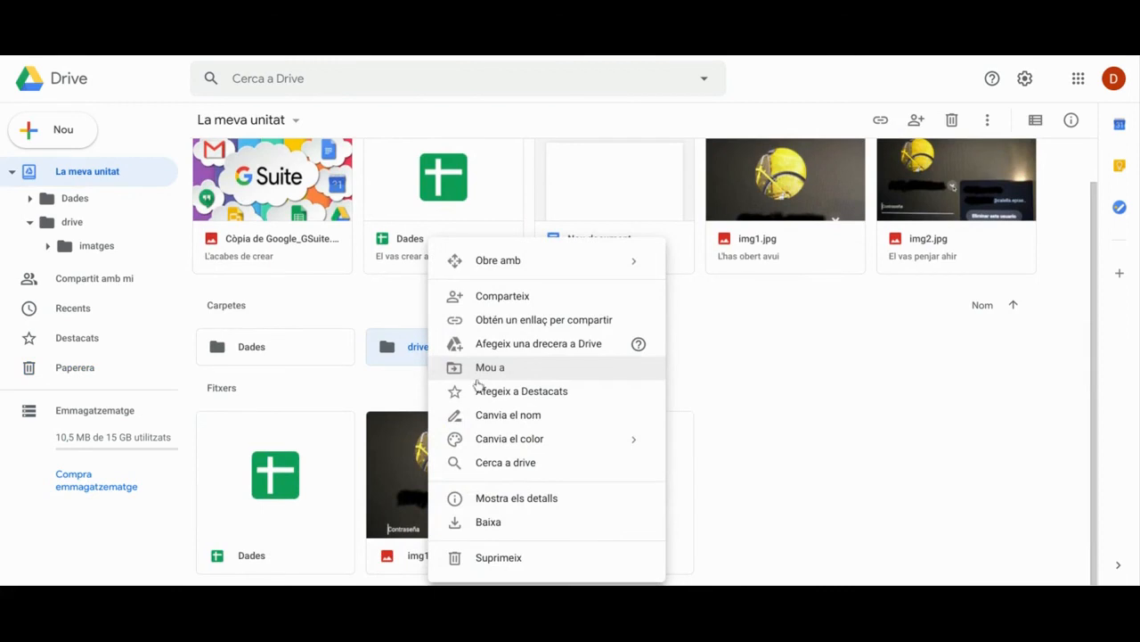
{"action": "mouse_move", "coordinate": [523, 440]}
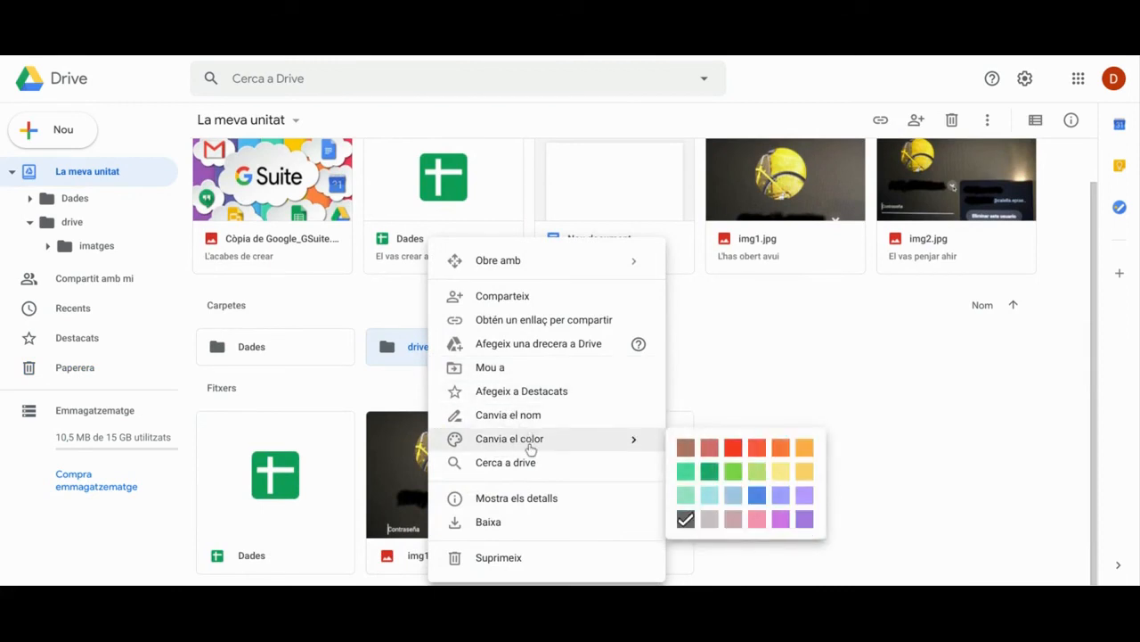
{"action": "left_click", "coordinate": [733, 447]}
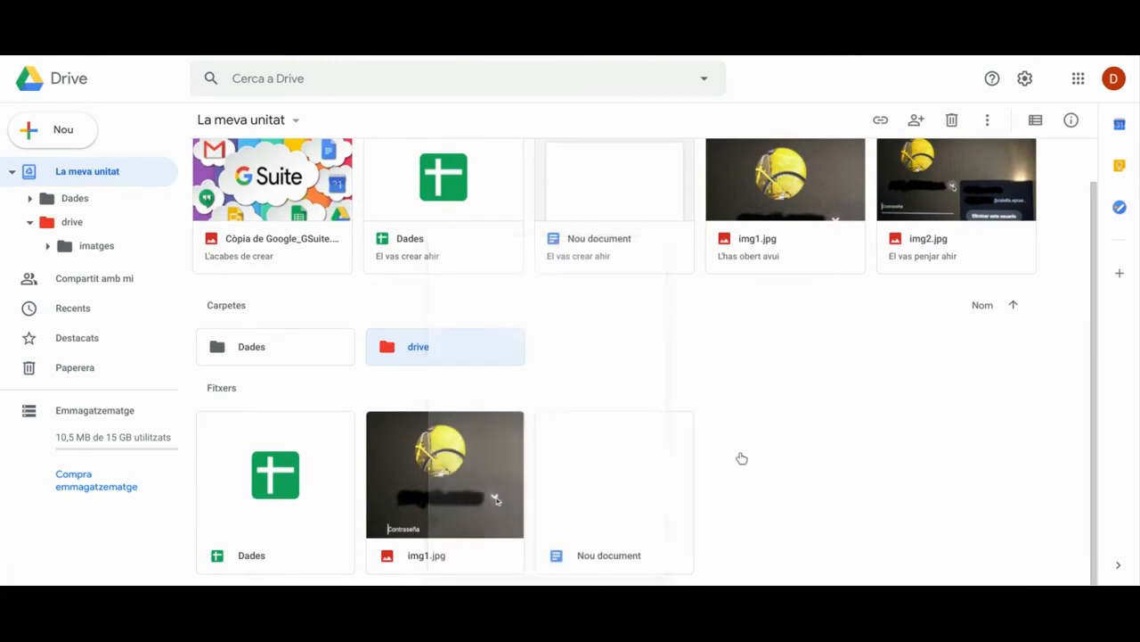